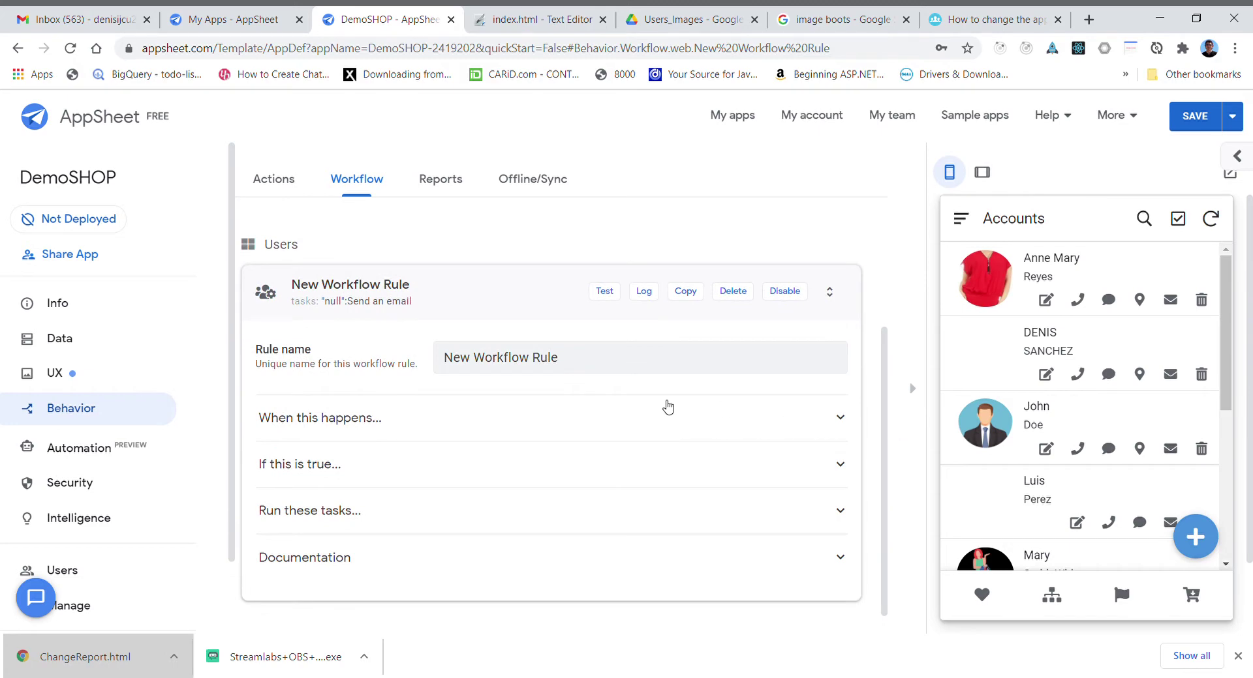
- Replace the new workflow rule's default name with 'Html Format'
drag(595, 365, 431, 348)
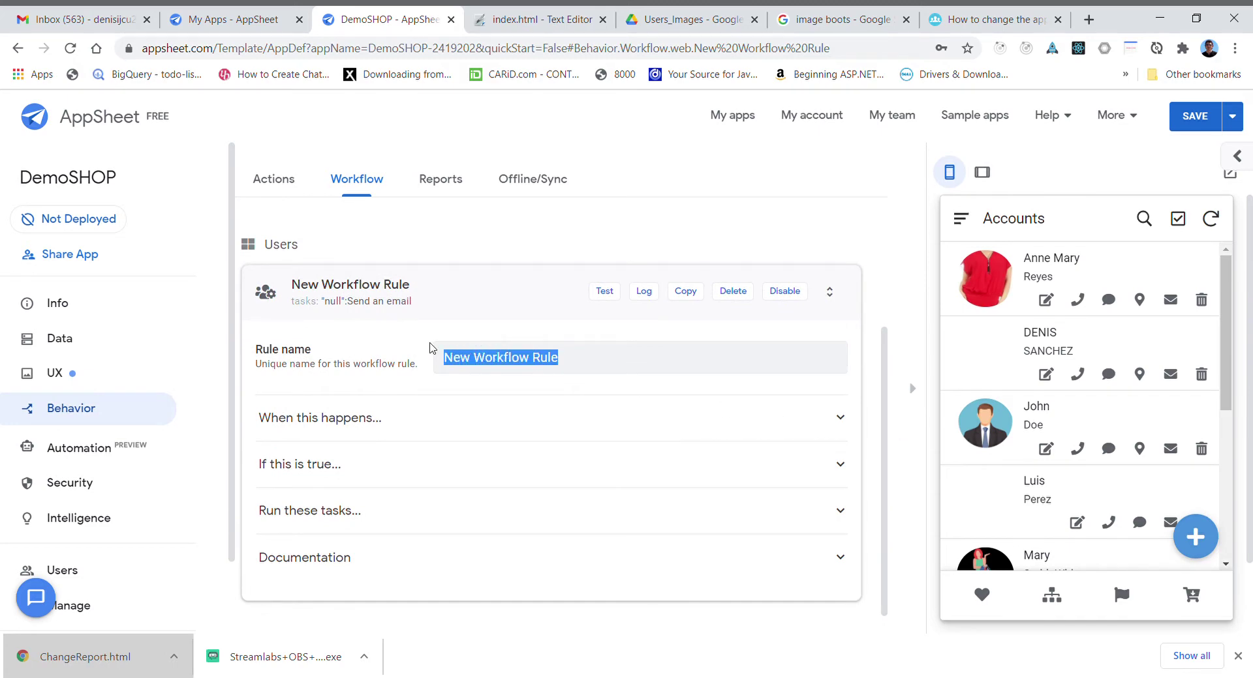
text(Hr)
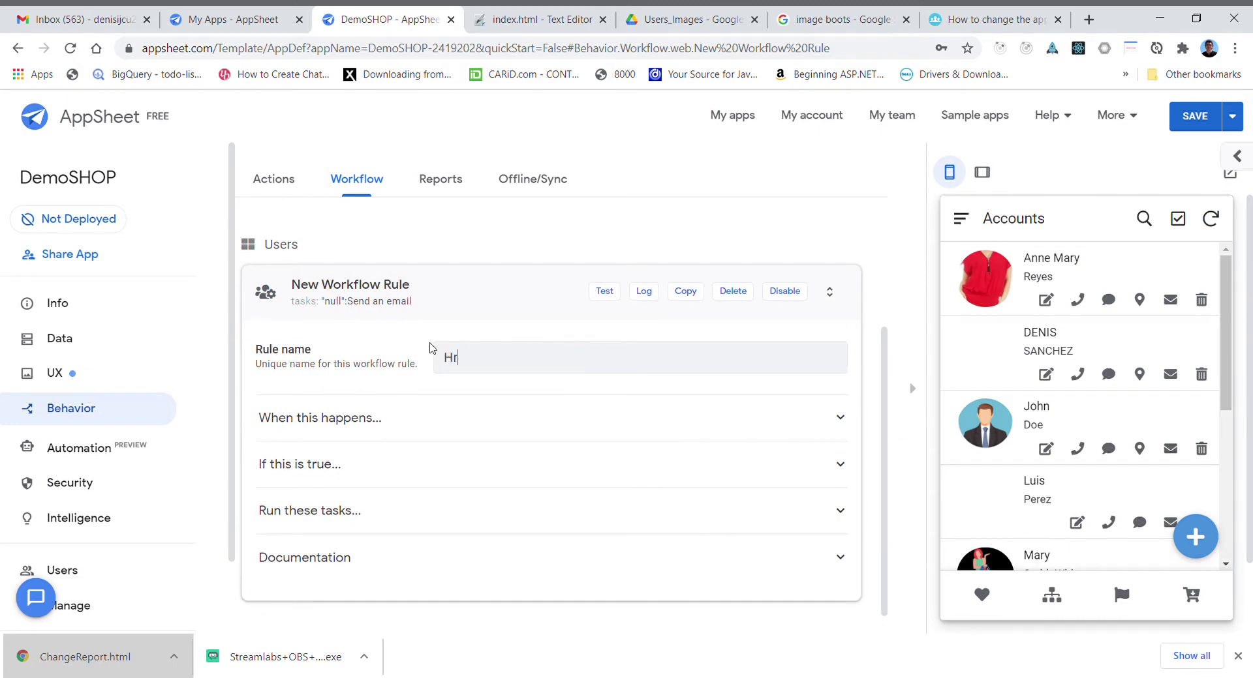
text(tml Format)
- Expand 'When this happens...' and 'Run these tasks...', then open the '1: Action 1' task settings
click(841, 419)
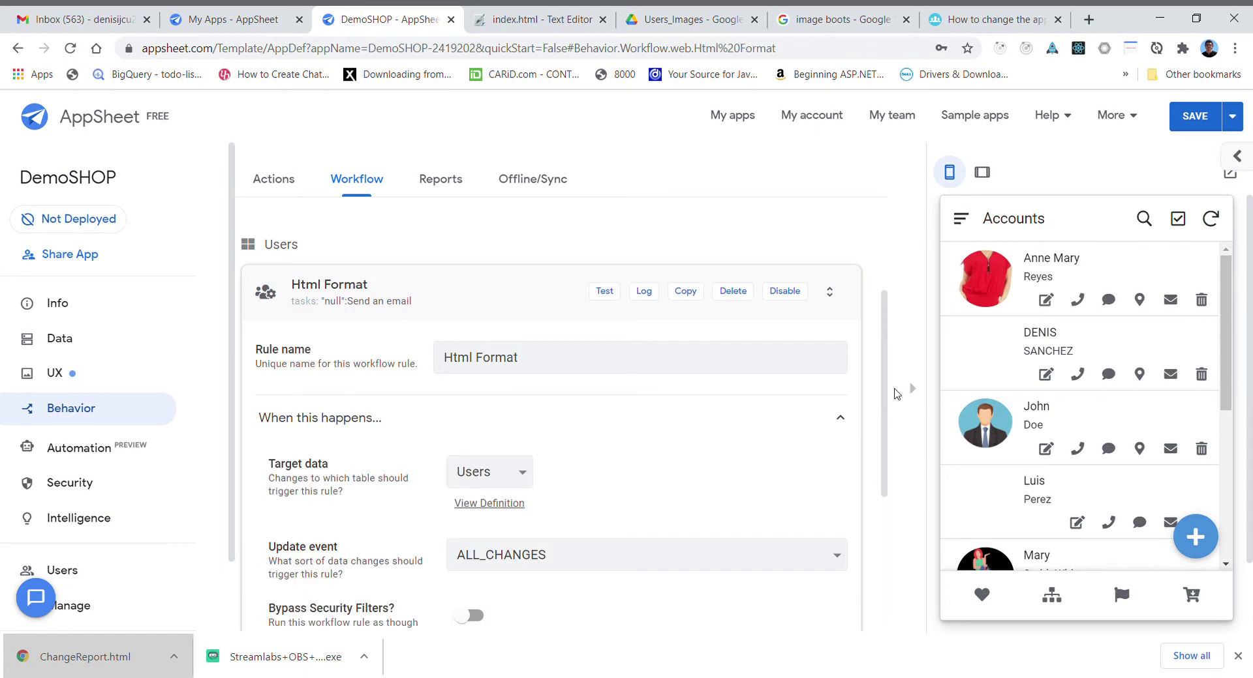
scroll(896, 447, down, 2)
scroll(899, 469, down, 2)
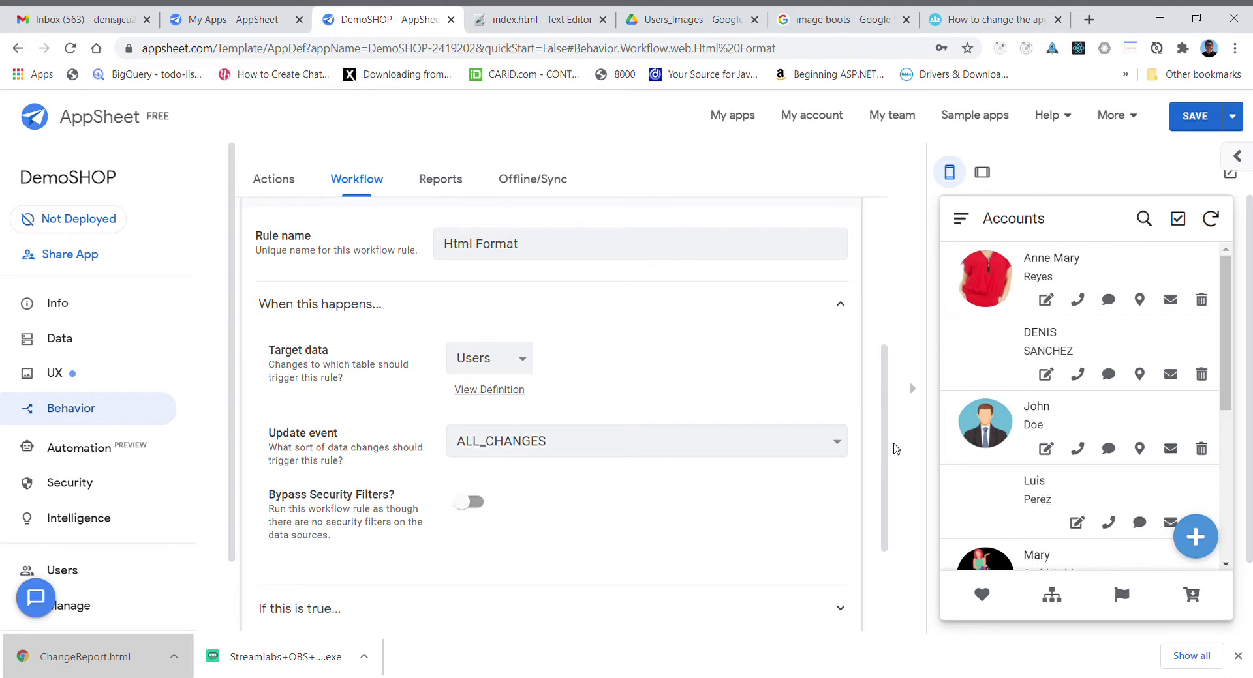
scroll(910, 509, down, 2)
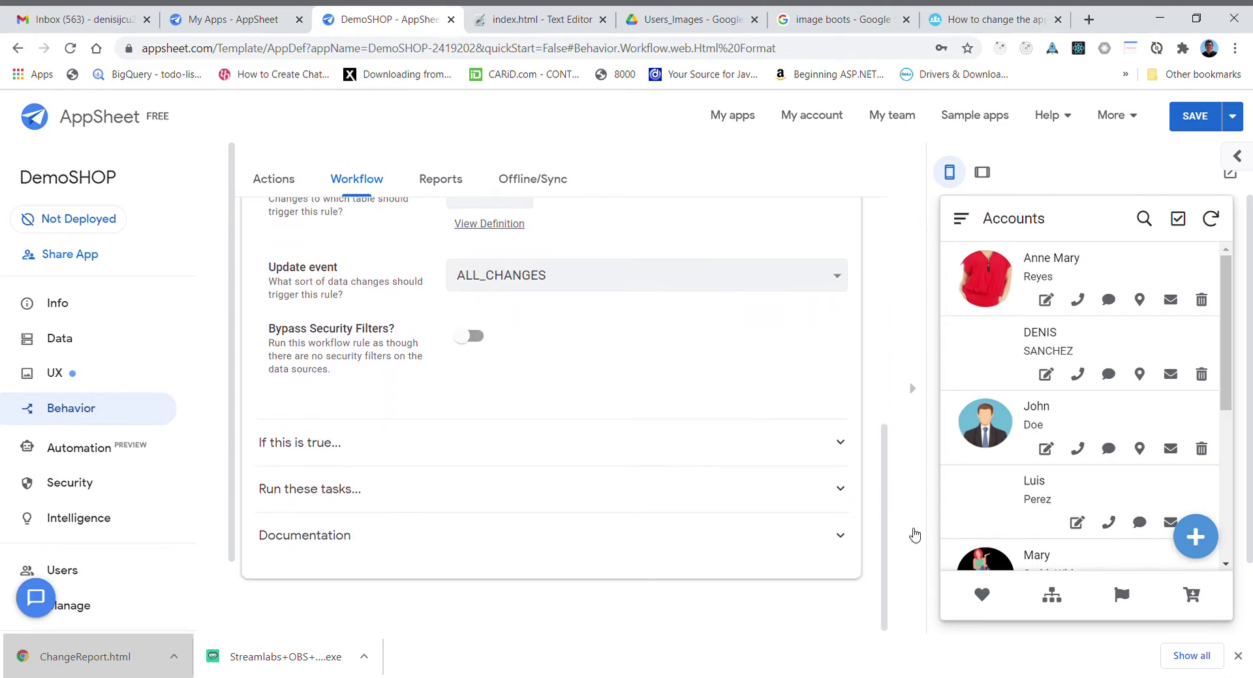
click(842, 490)
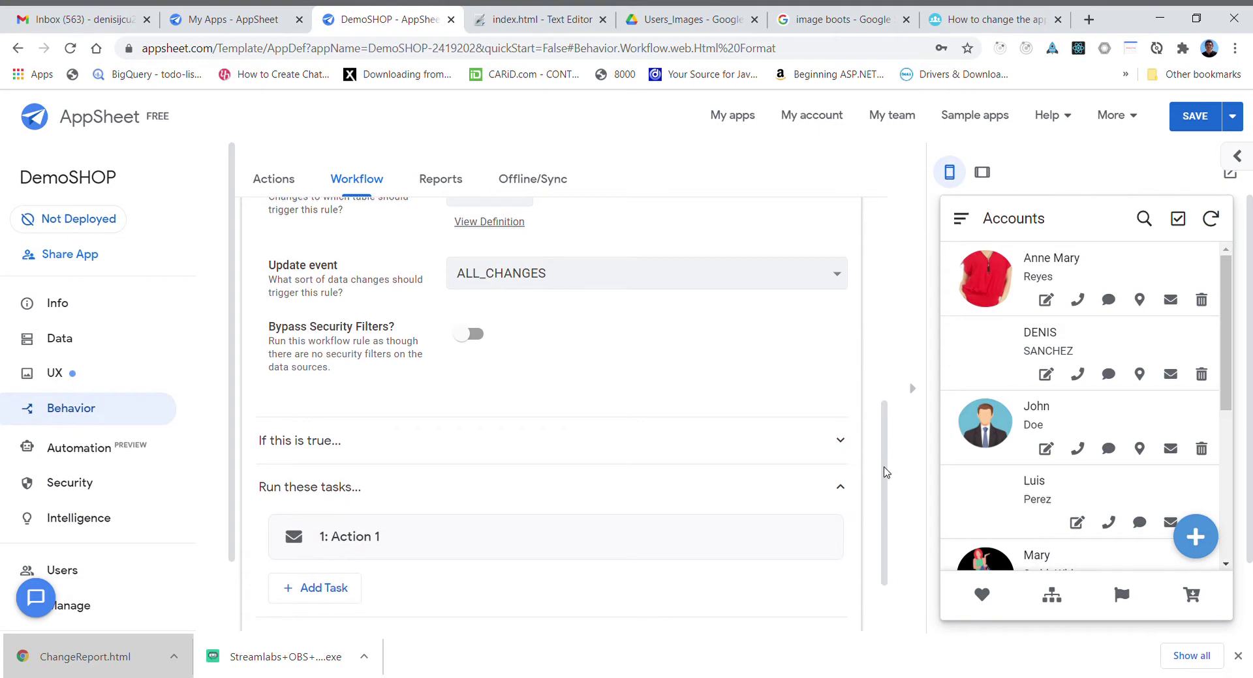
scroll(883, 466, down, 2)
click(353, 433)
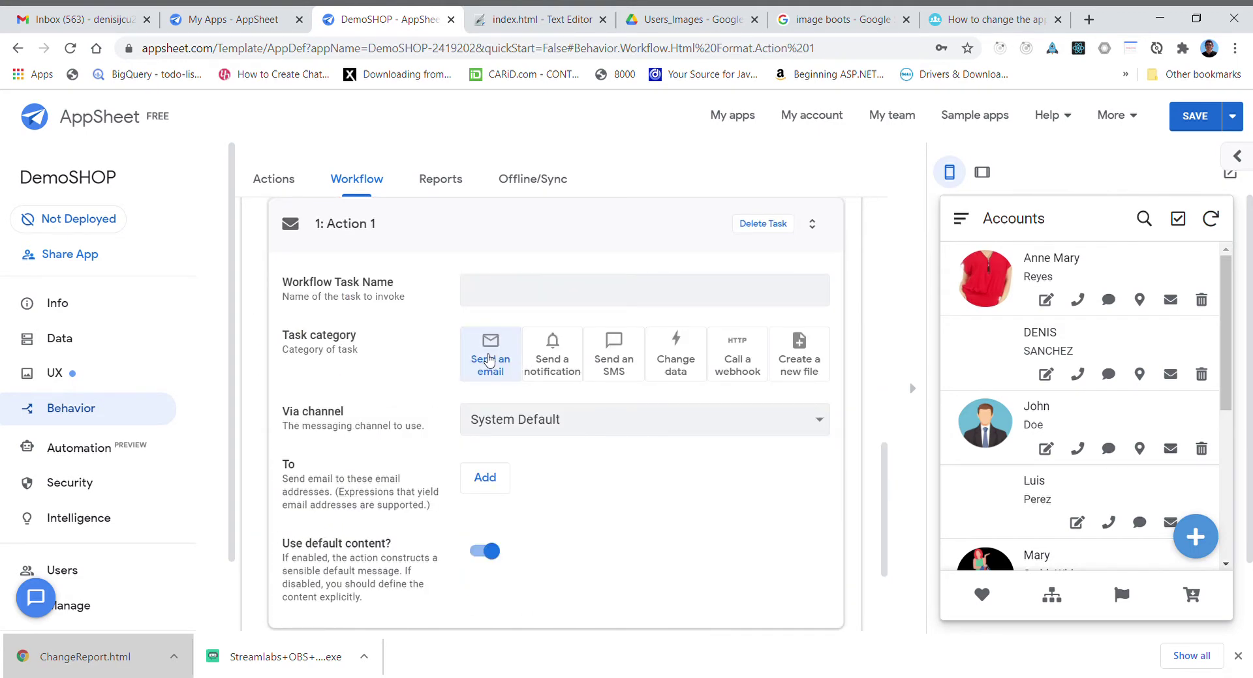
- Add a new row under To and enter the recipient's e-mail address
click(487, 480)
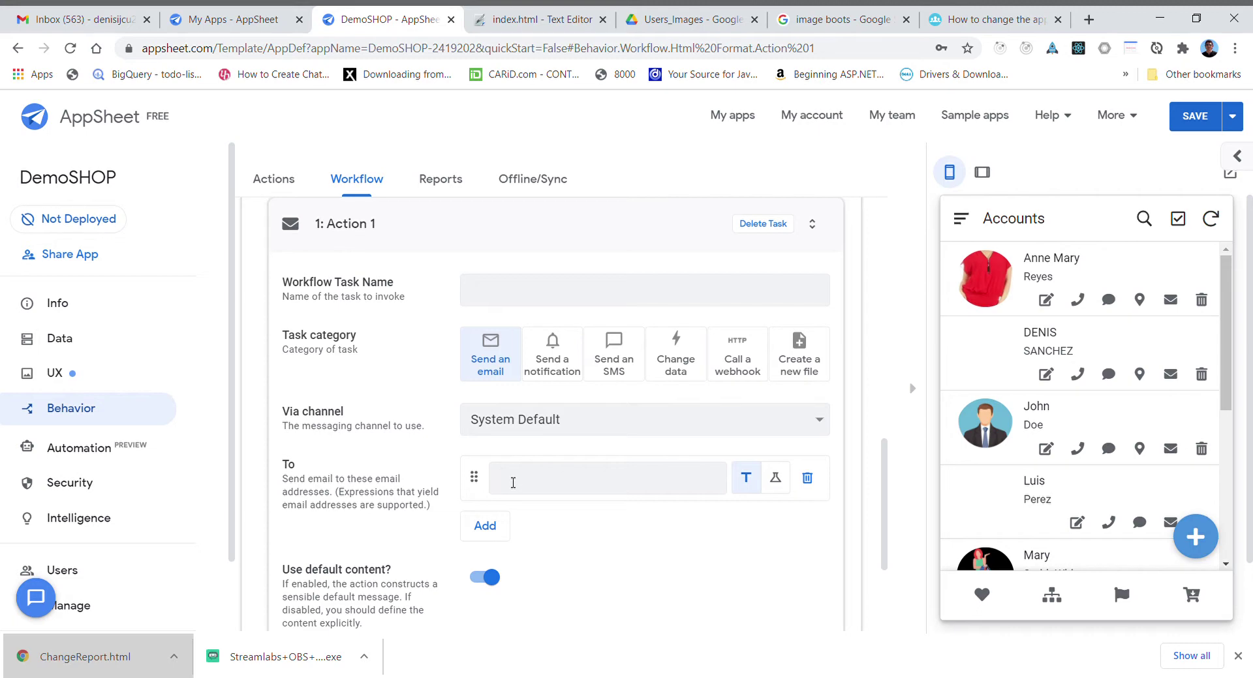
click(513, 483)
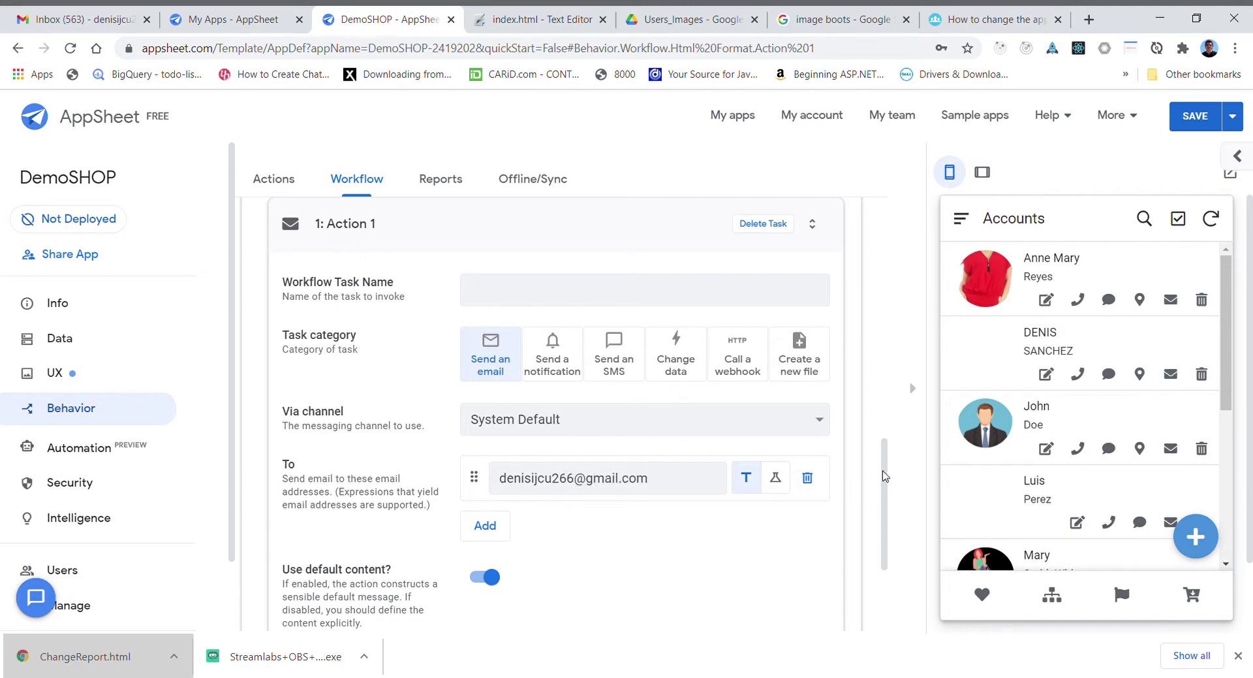
drag(884, 477, 914, 548)
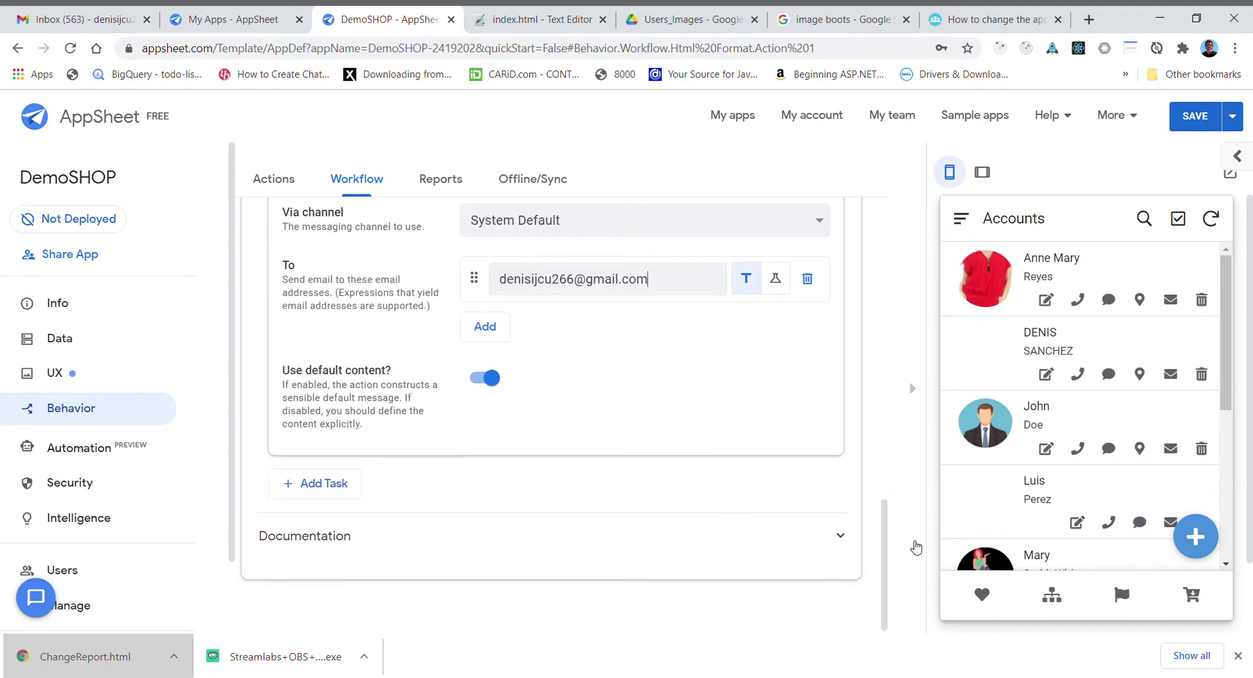
- Turn off default email content and set the Email Subject to 'Html format'
click(484, 379)
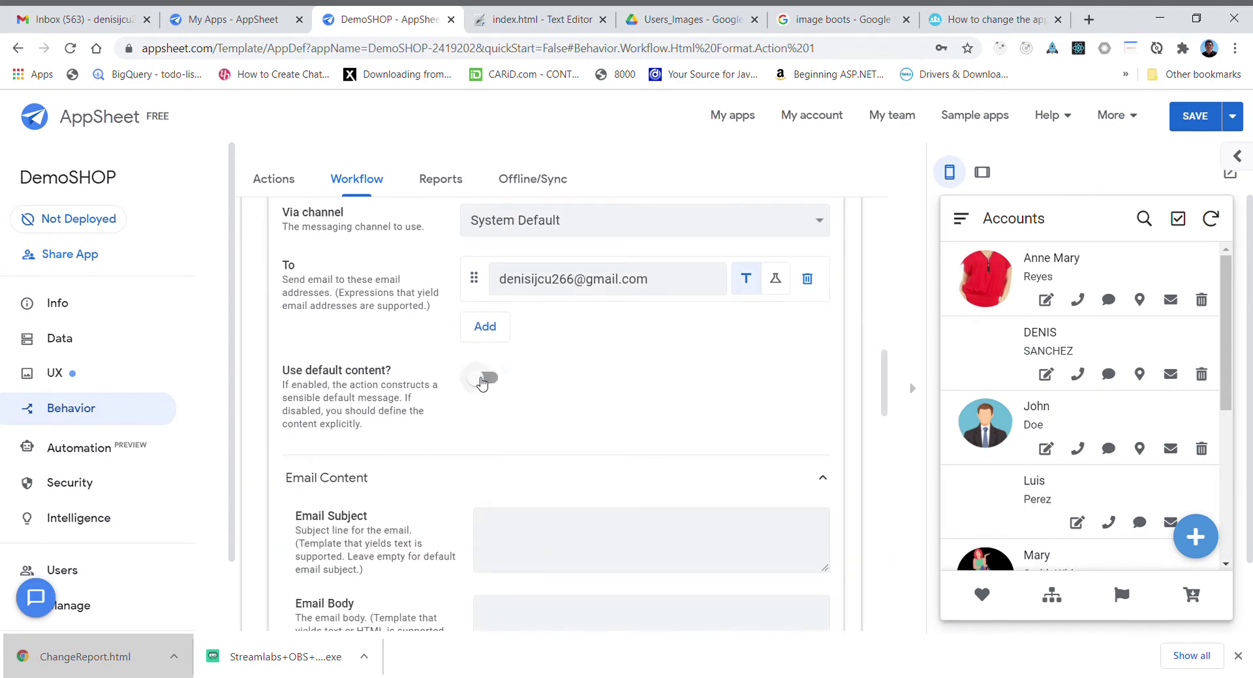
drag(885, 394, 889, 419)
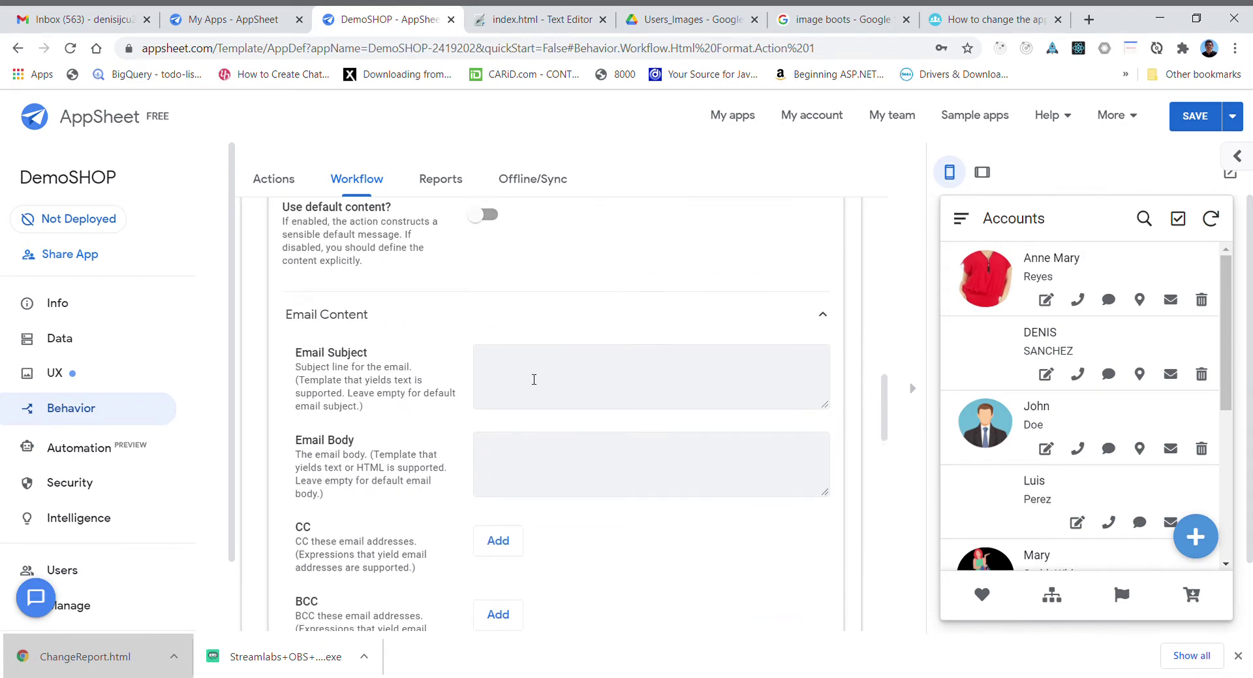
click(526, 375)
text(ht)
key(BackSpace)
key(BackSpace)
text(Html format)
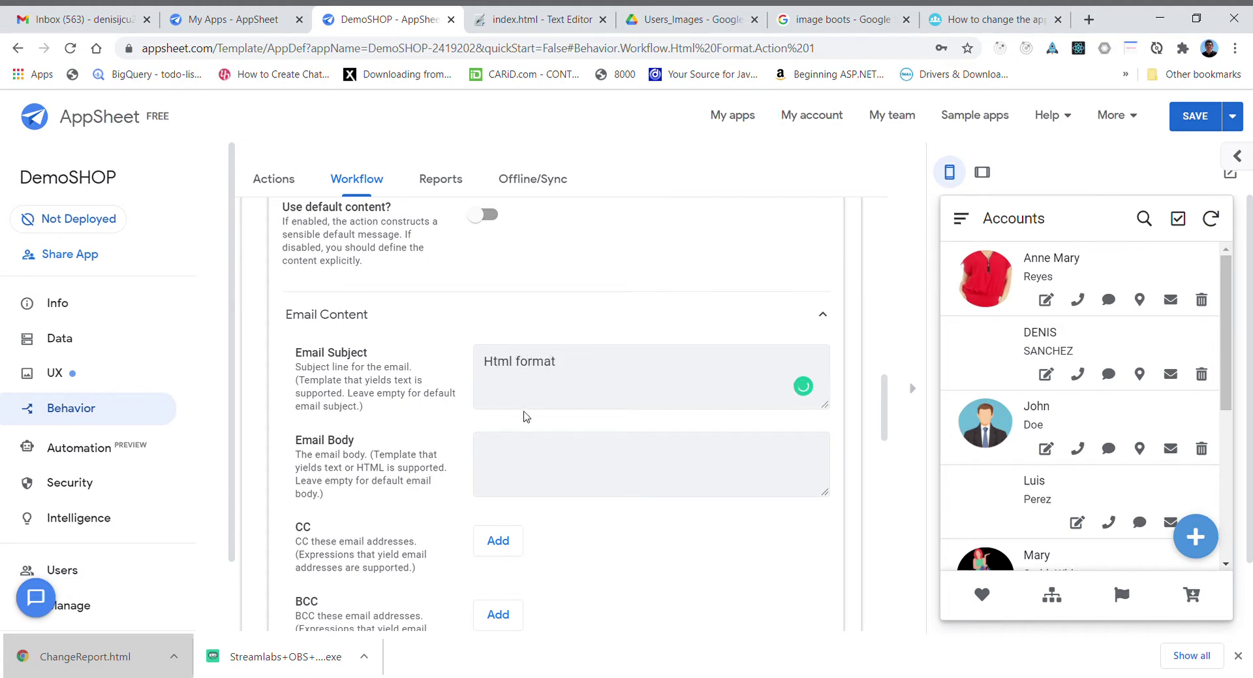
- Paste the HTML photo image and Hello welcome line into the Email Body
click(507, 459)
drag(884, 407, 887, 428)
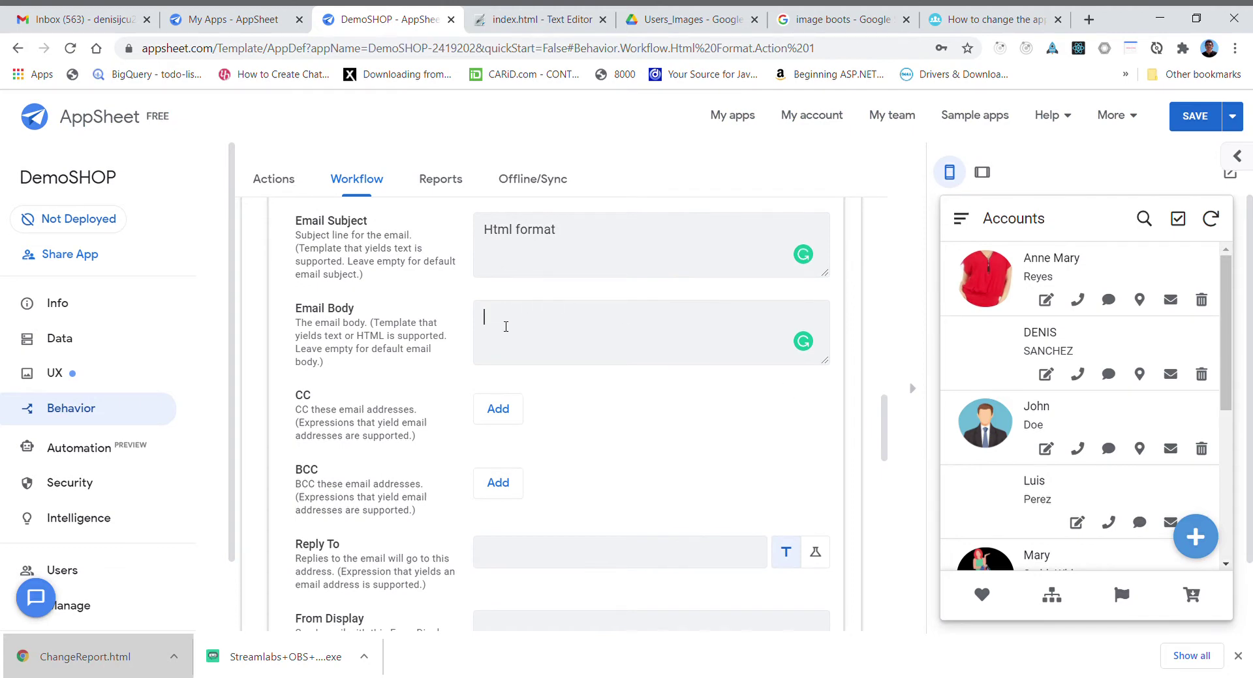
key(ctrl+v)
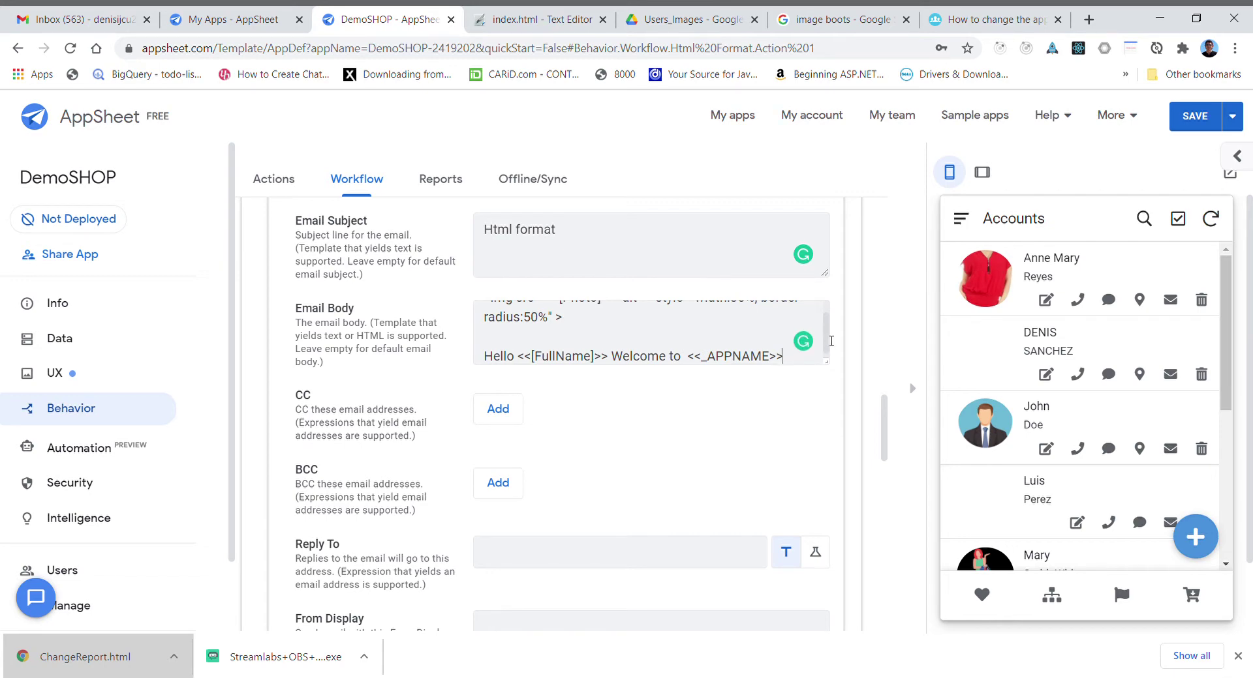
scroll(826, 314, up, 1)
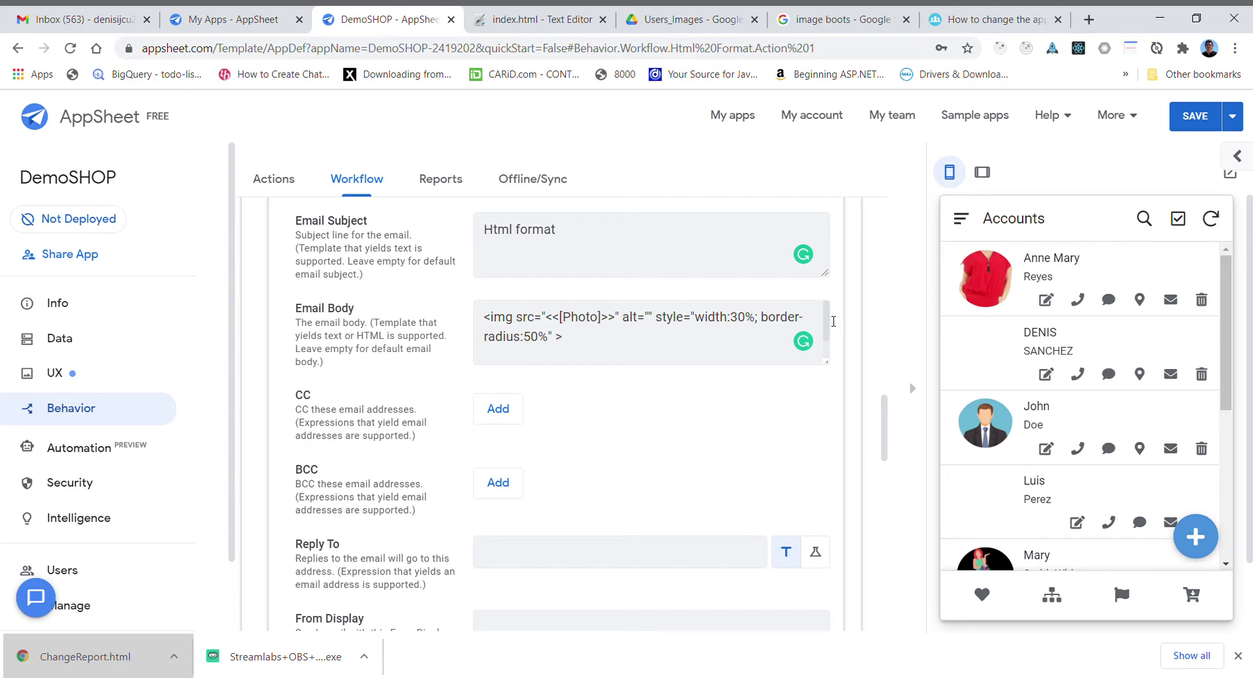
text(Hello <<[FullName]>> Welcome to  <<_APPNAME>>)
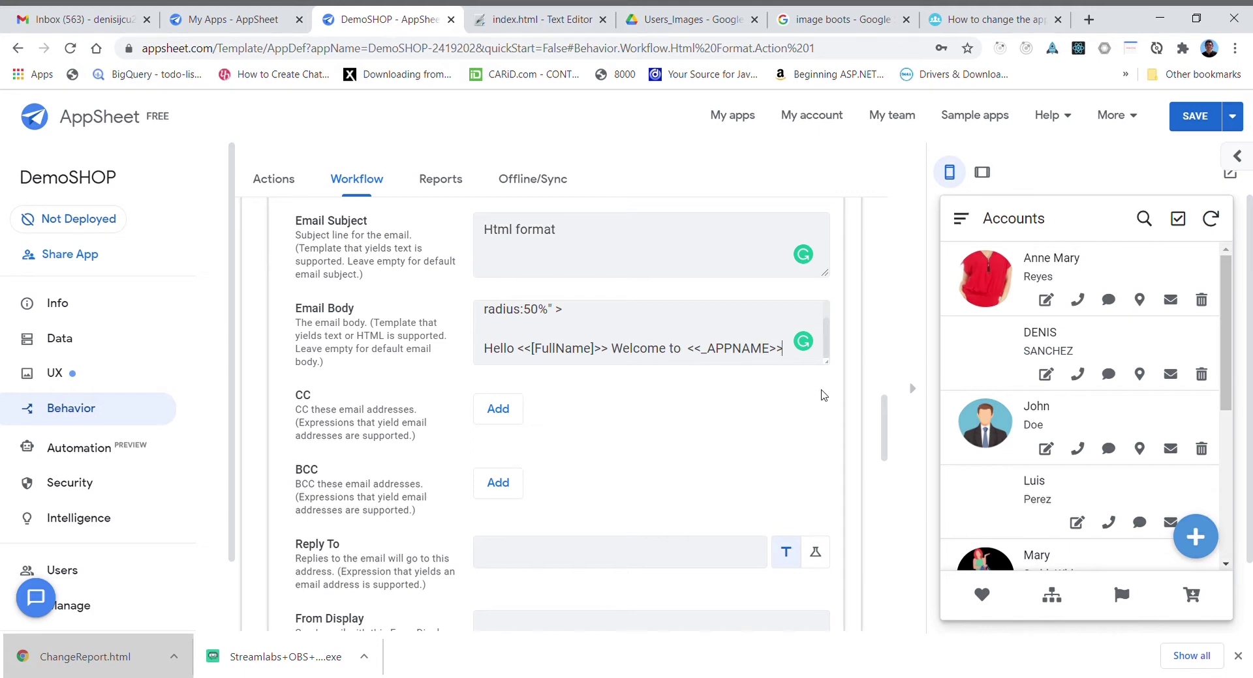
drag(885, 411, 841, 327)
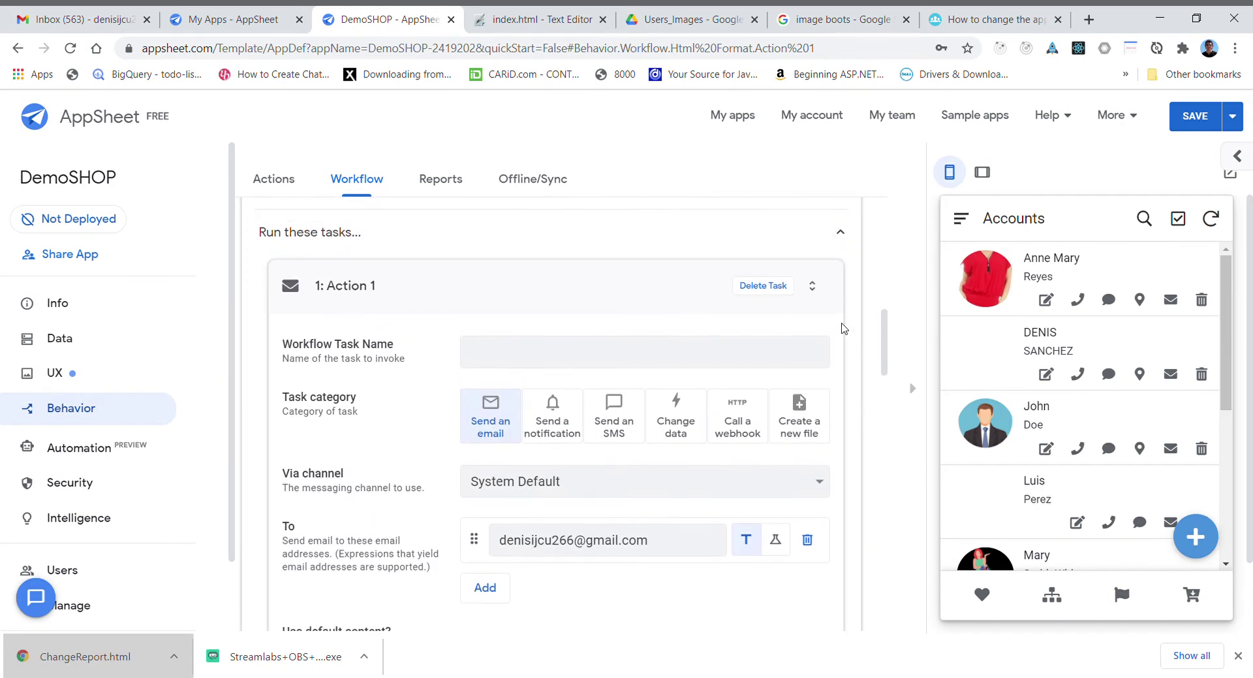
- Collapse Action 1 back to the rule overview and glance at the Gmail inbox
click(553, 294)
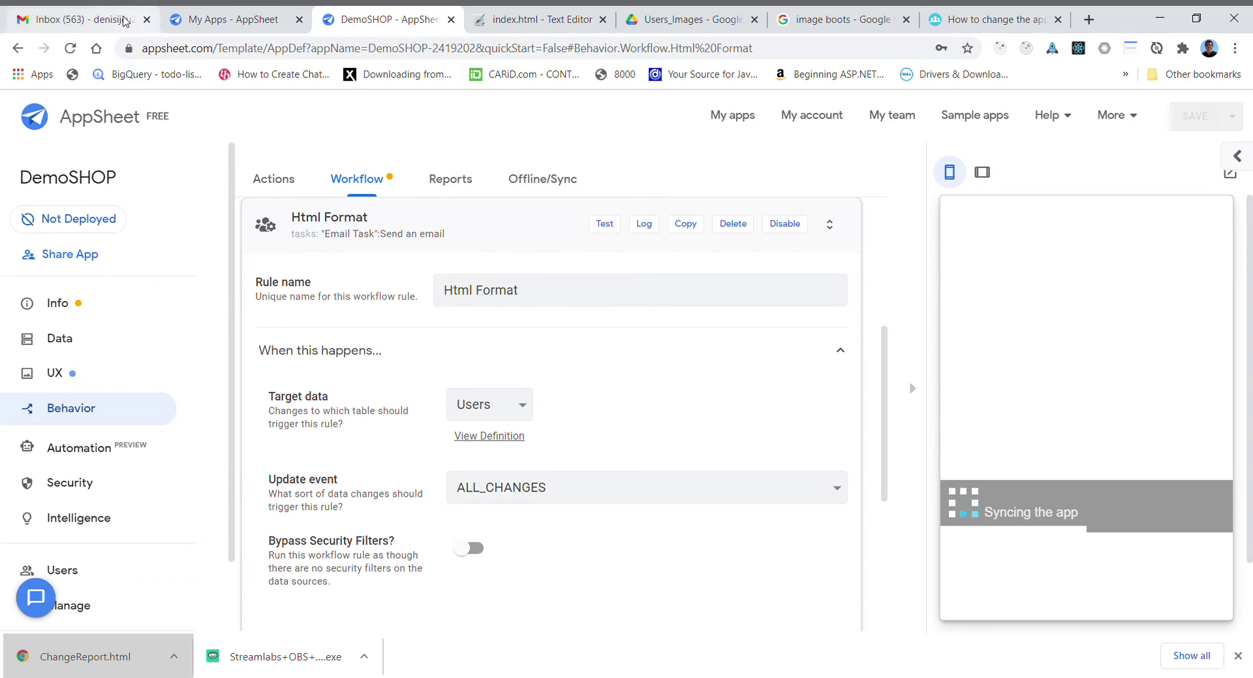
click(108, 20)
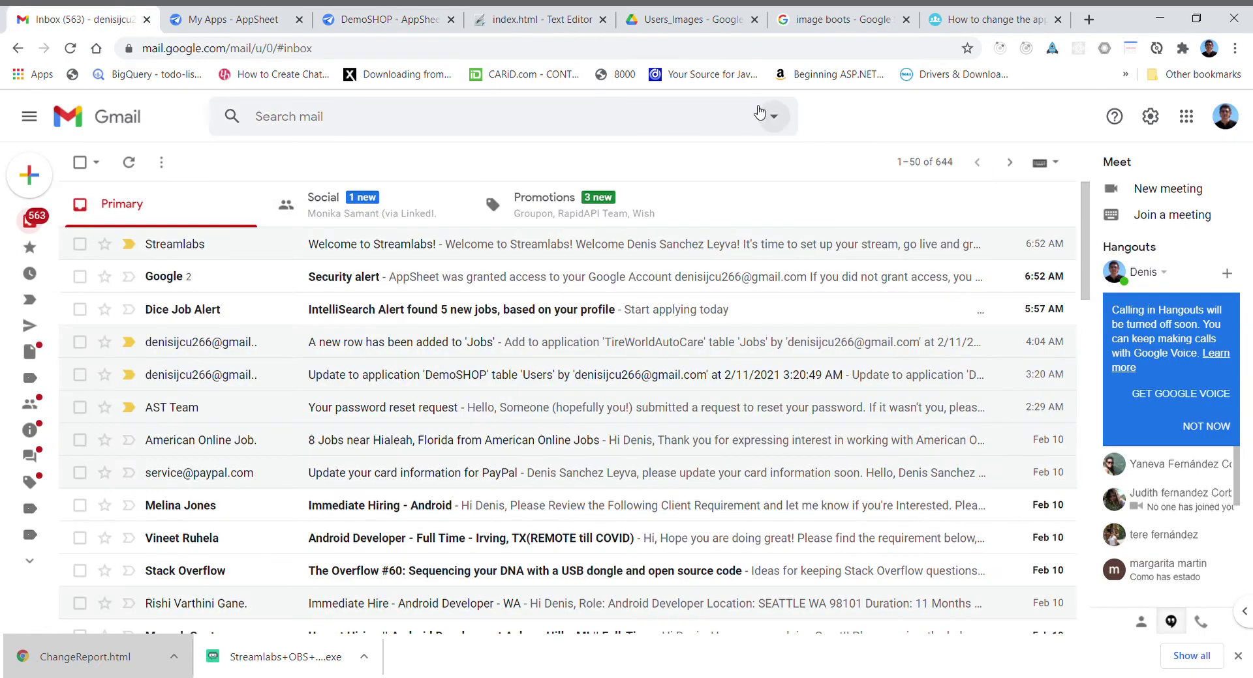
click(375, 18)
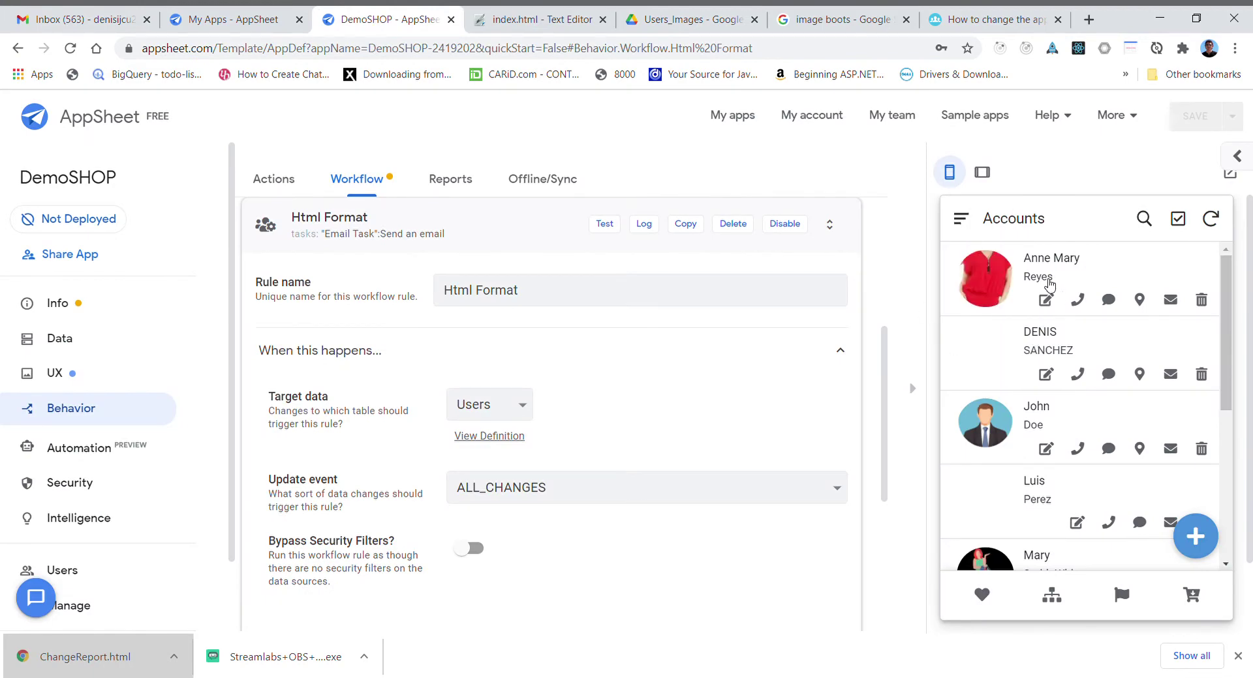
- Append LP to the first account's LastName in the preview, save the record, and sync
click(1045, 301)
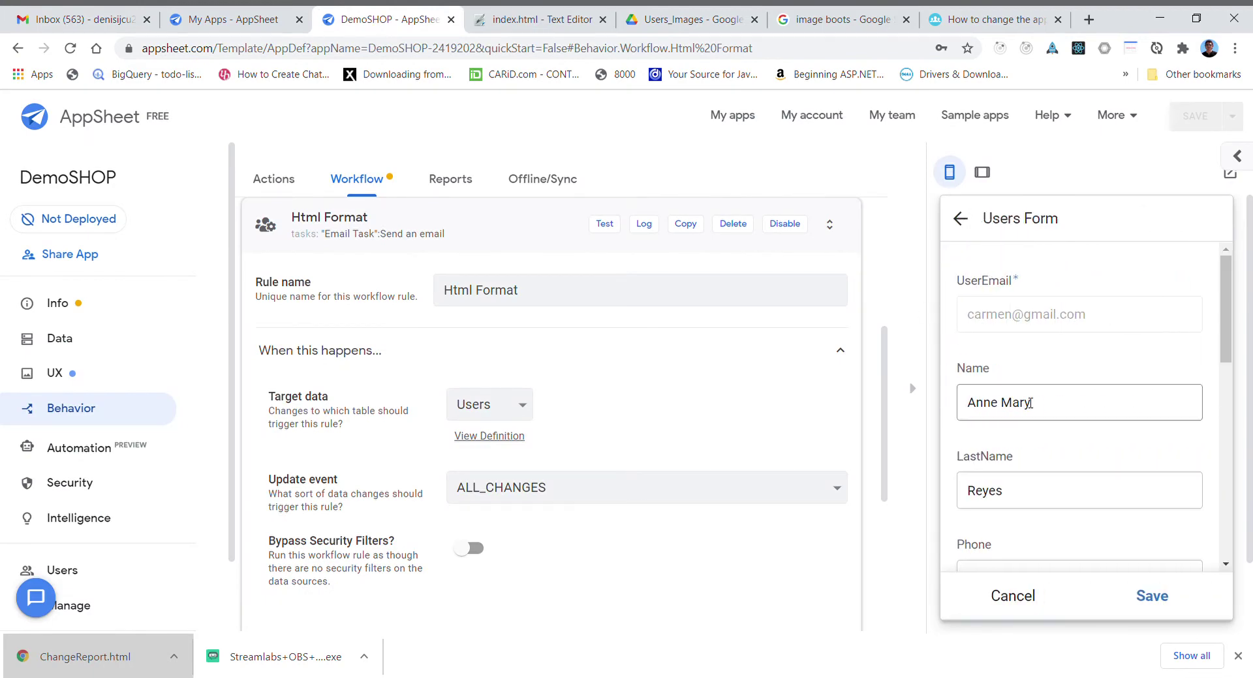
click(1016, 491)
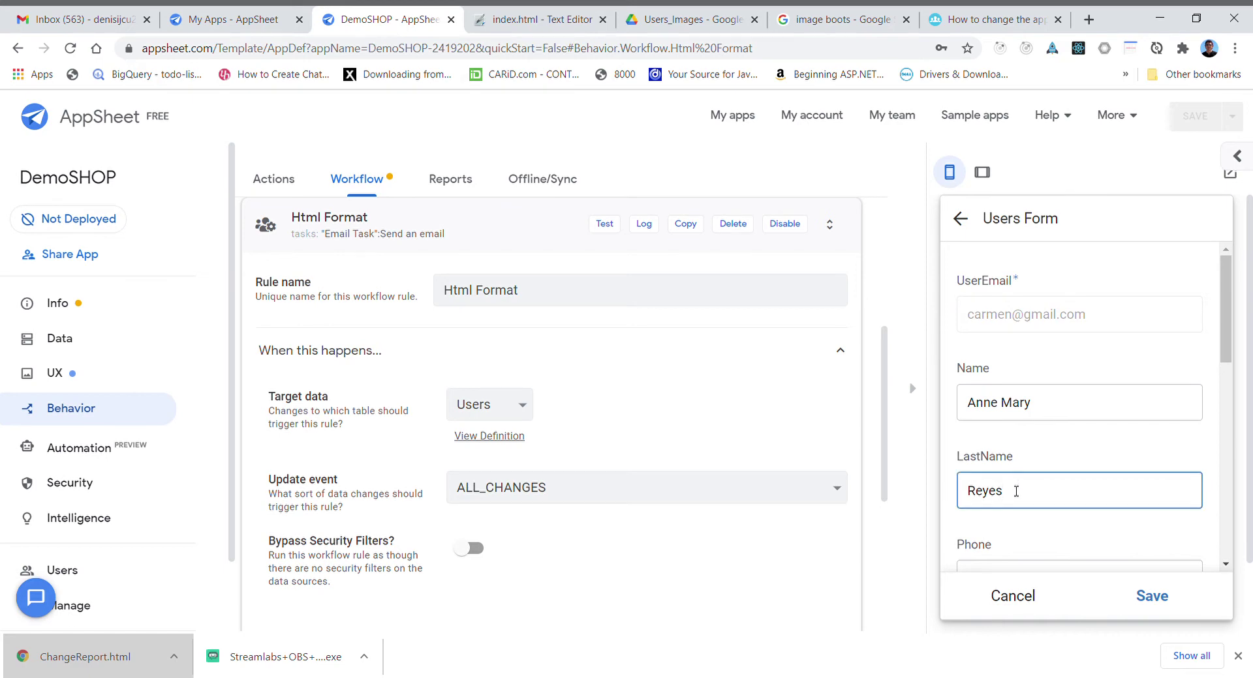
text(LP)
click(1153, 598)
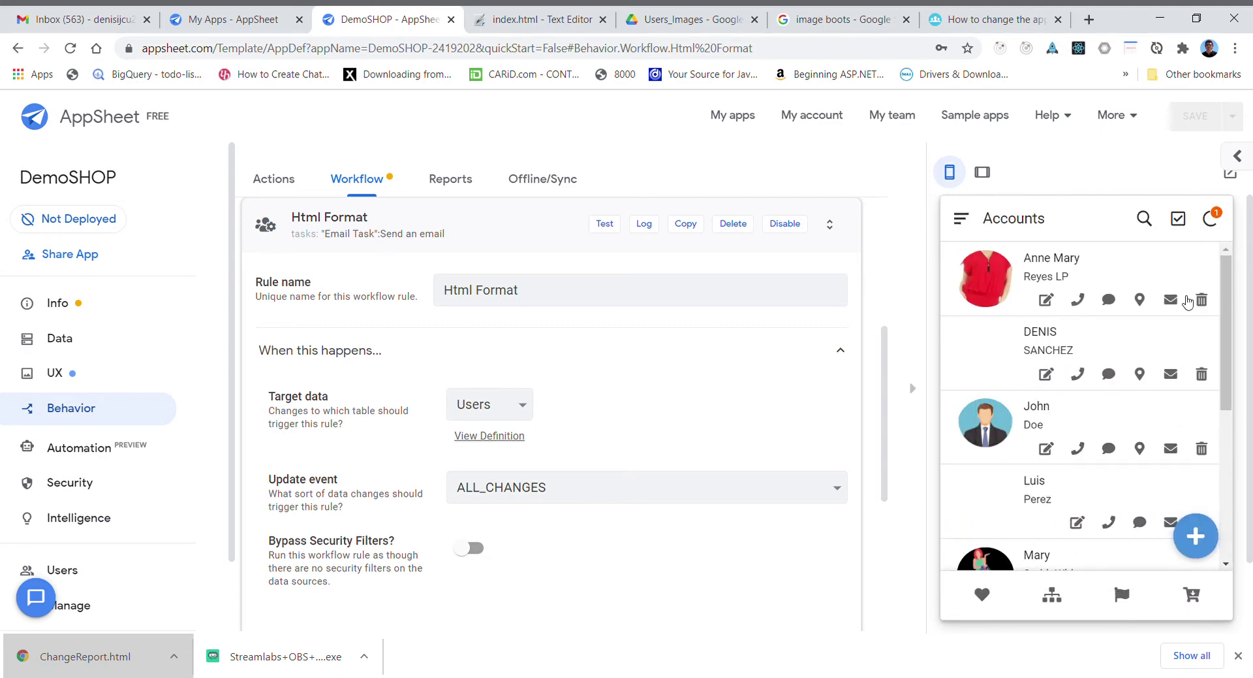
click(1216, 222)
- Open the 'Html format' email in Gmail to check the photo and welcome line, then return to AppSheet
click(90, 25)
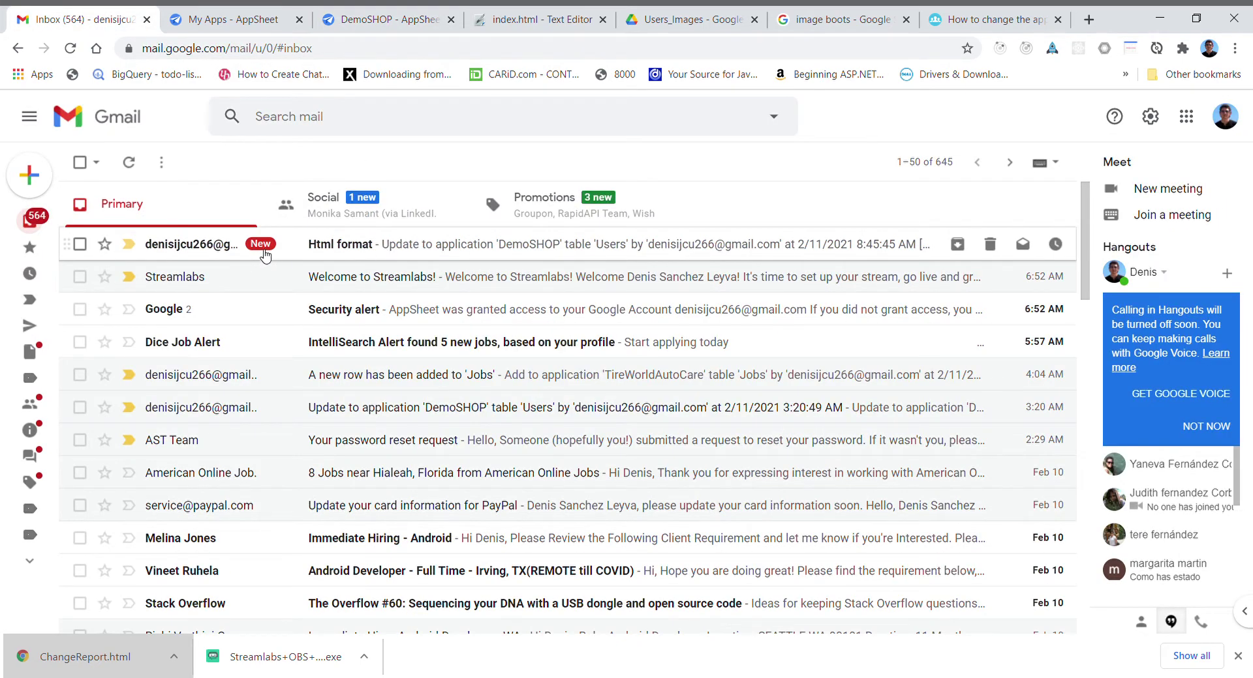
click(367, 253)
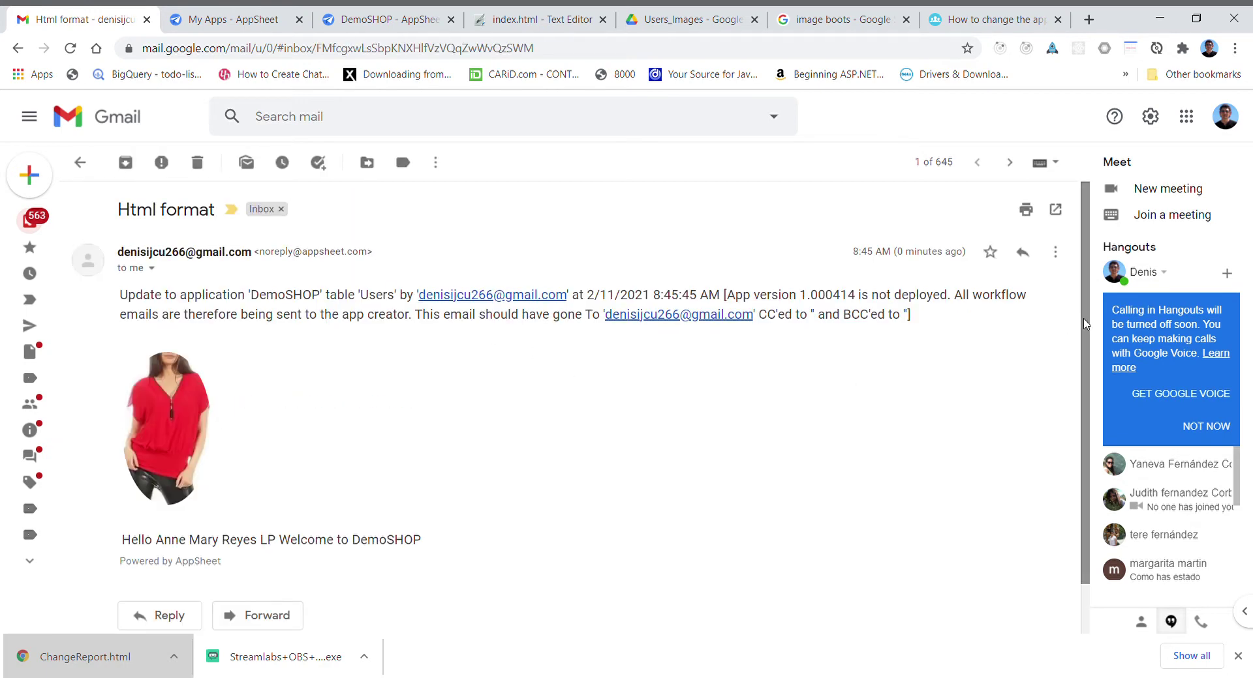
scroll(1086, 324, down, 1)
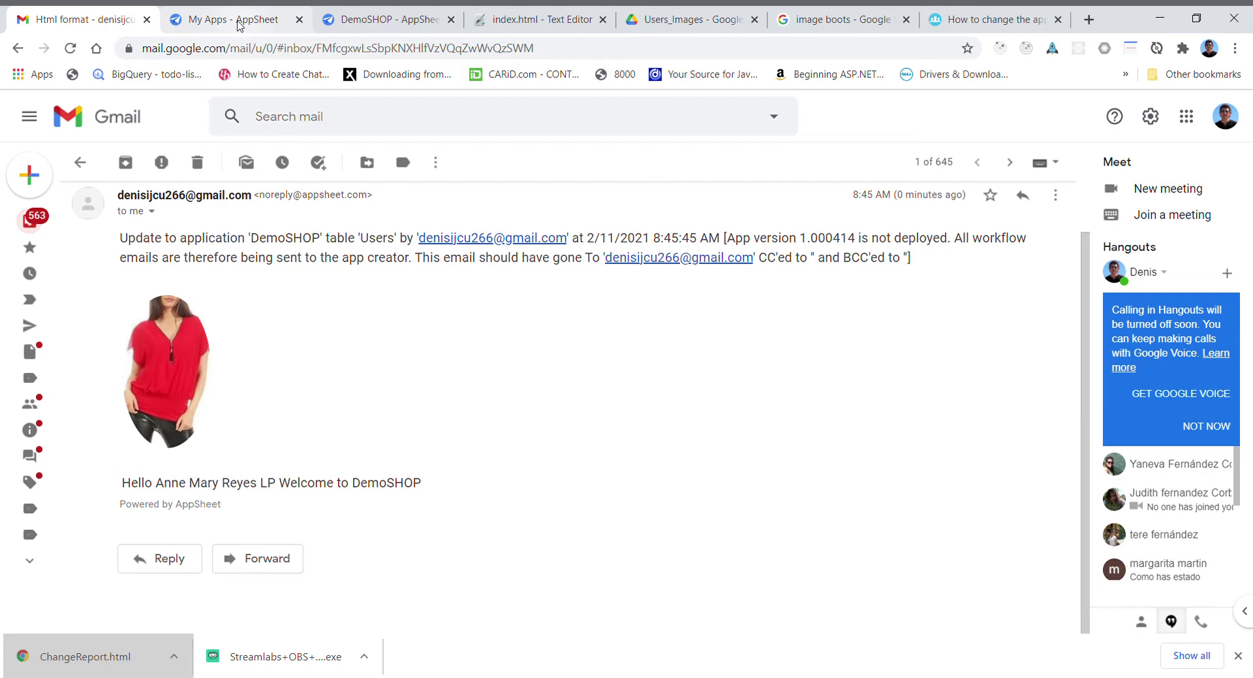
click(357, 21)
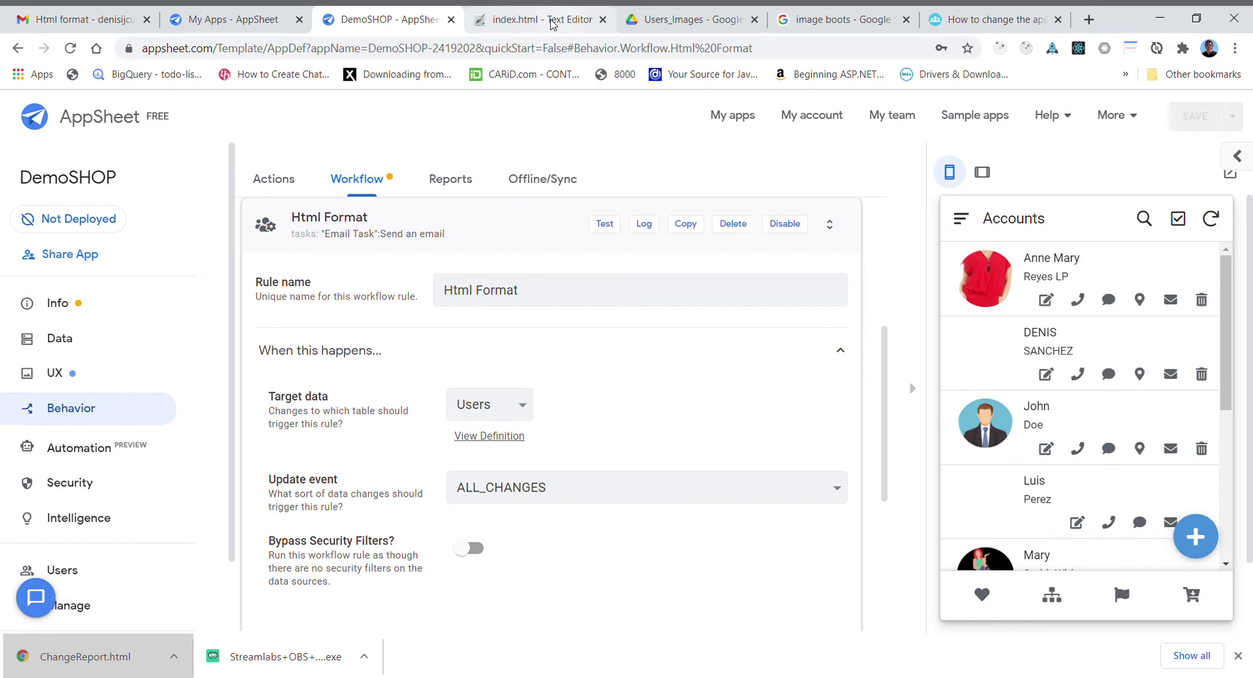
- Delete the old index.html from the Tutorial Youtube Drive folder
click(664, 22)
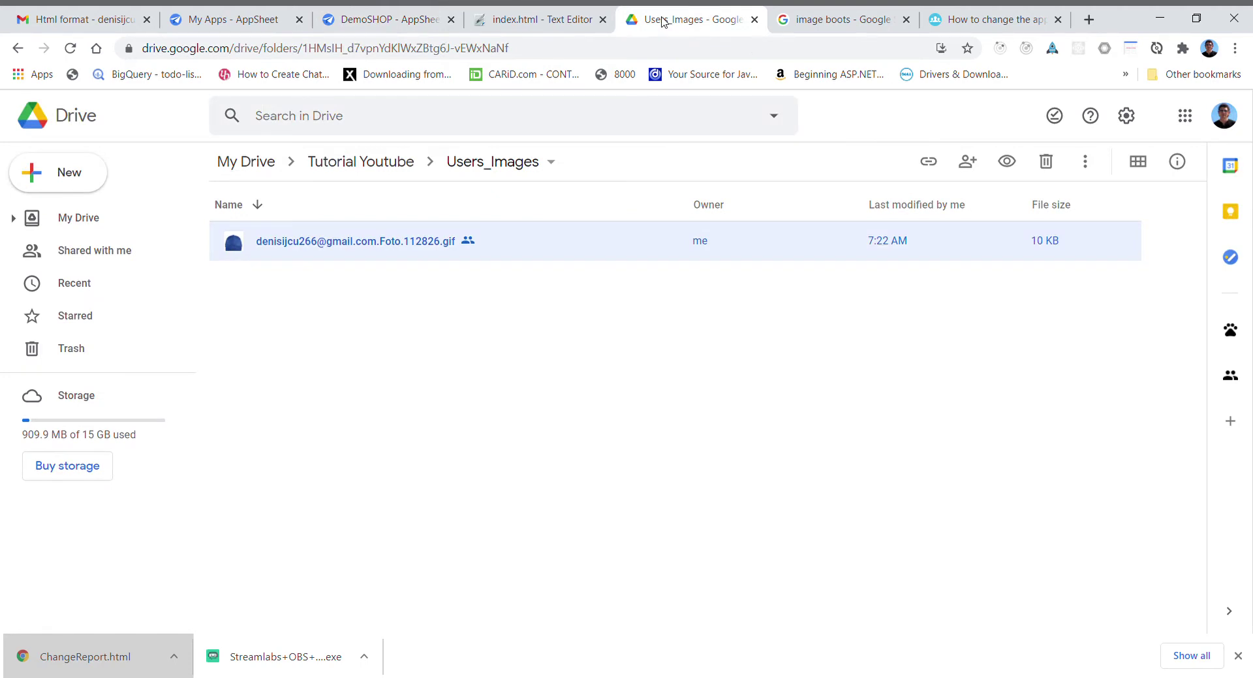
click(398, 163)
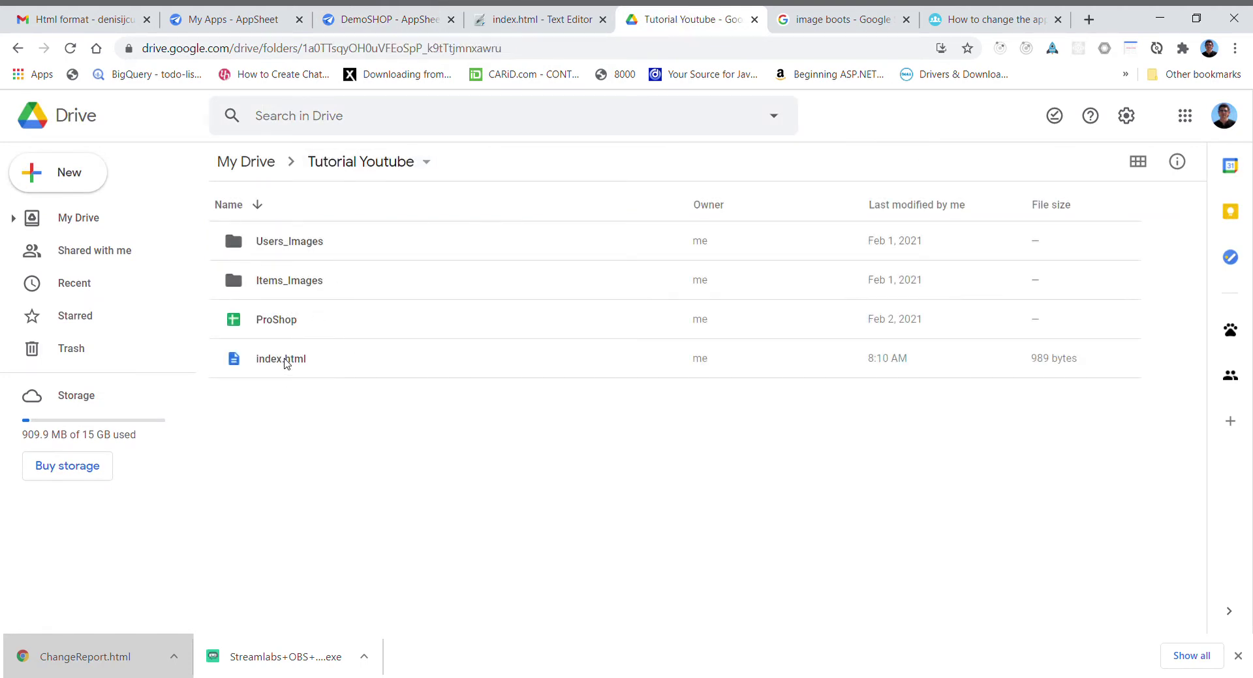
right_click(285, 363)
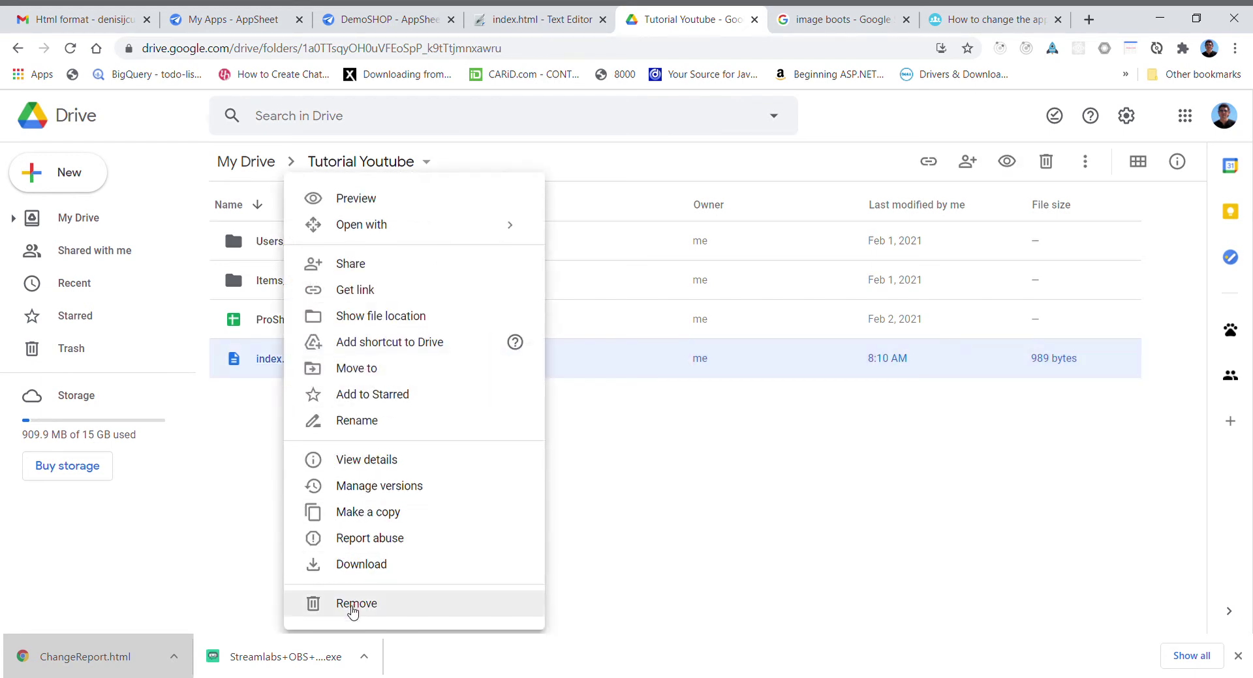
click(353, 612)
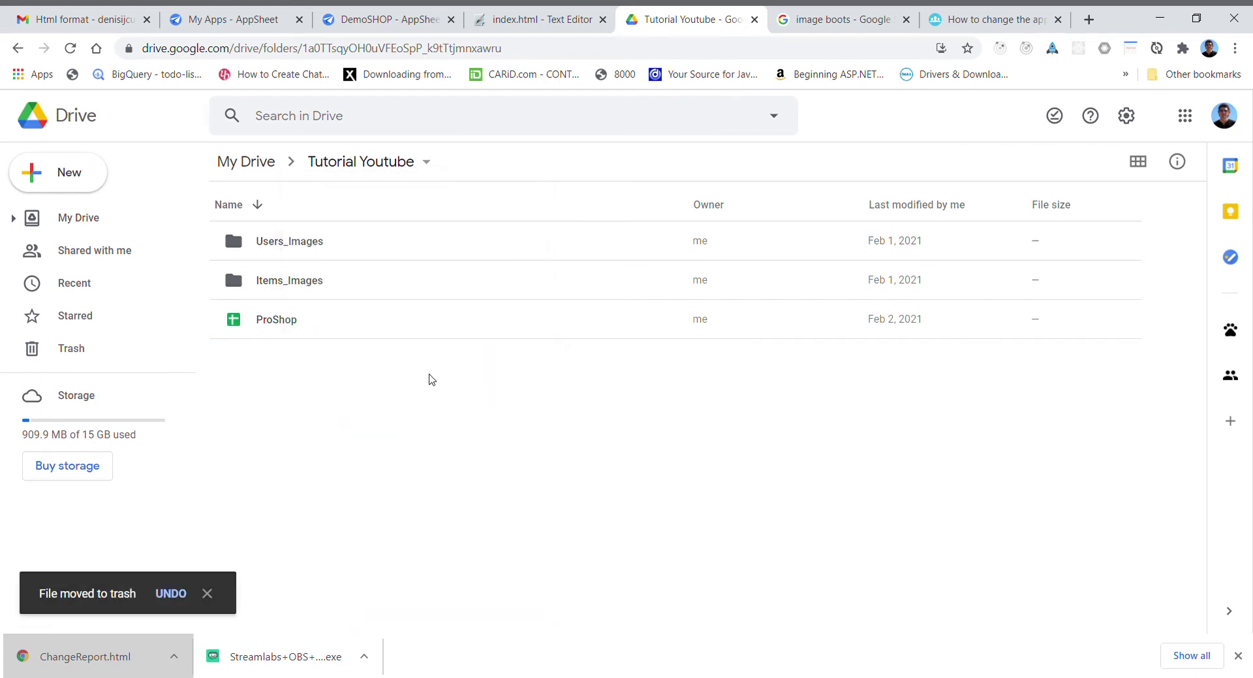
- Launch the Text Editor app from the folder's More menu
right_click(431, 380)
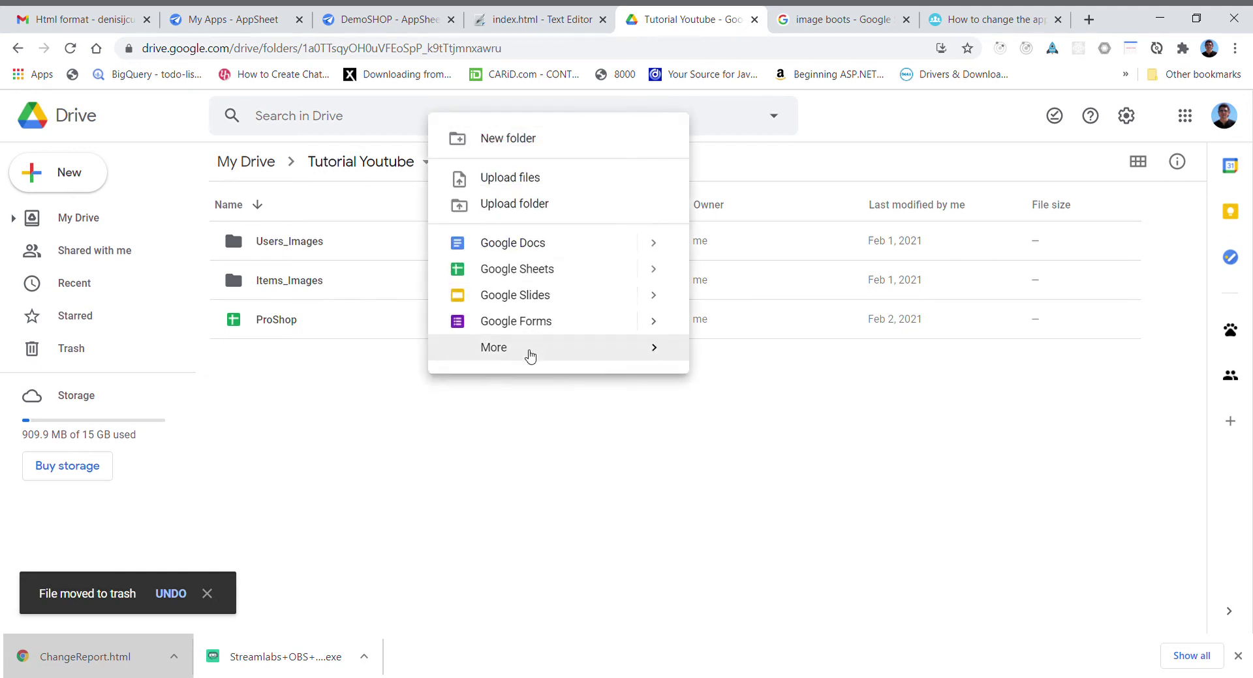
mouse_move(532, 357)
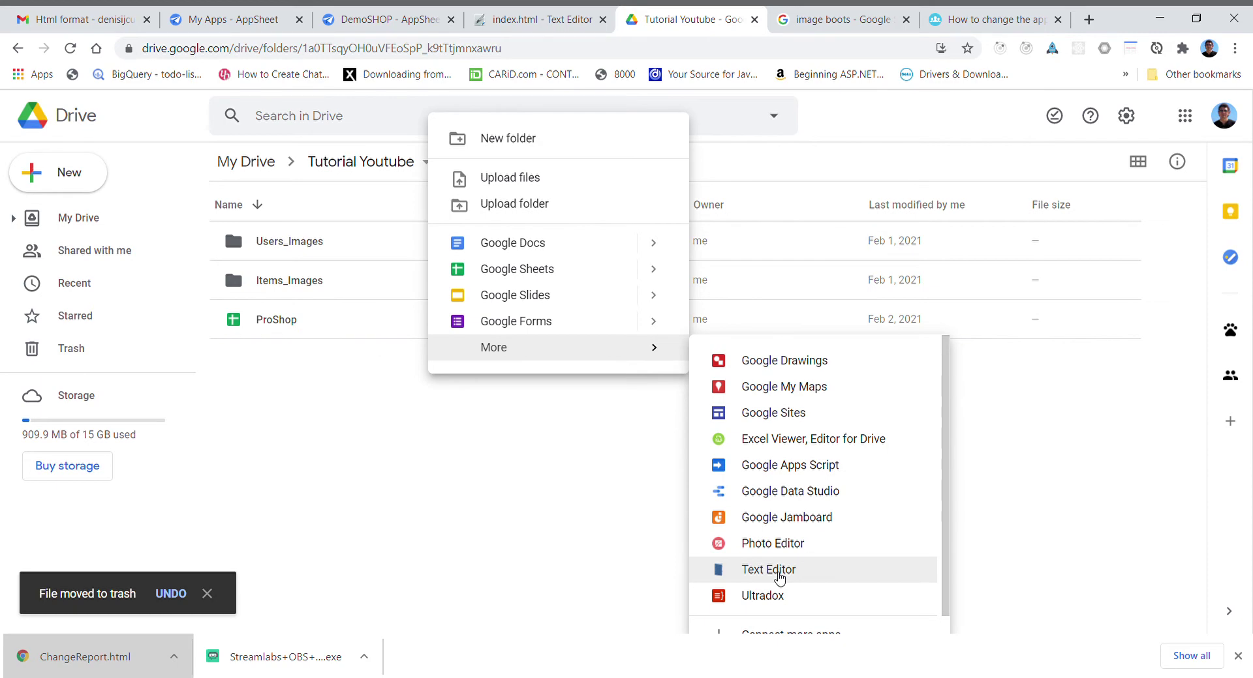
click(779, 574)
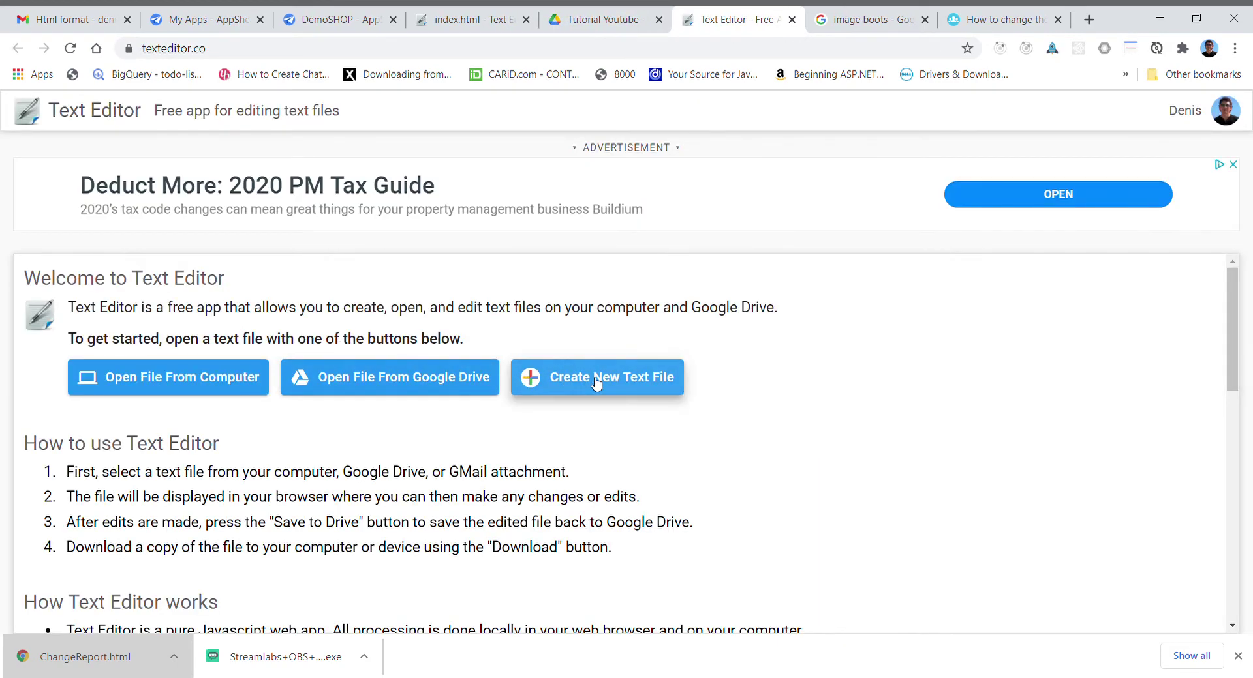
- Create a new text file, paste in the Store page HTML copied from index.html, and clear the Untitled.txt name
click(595, 383)
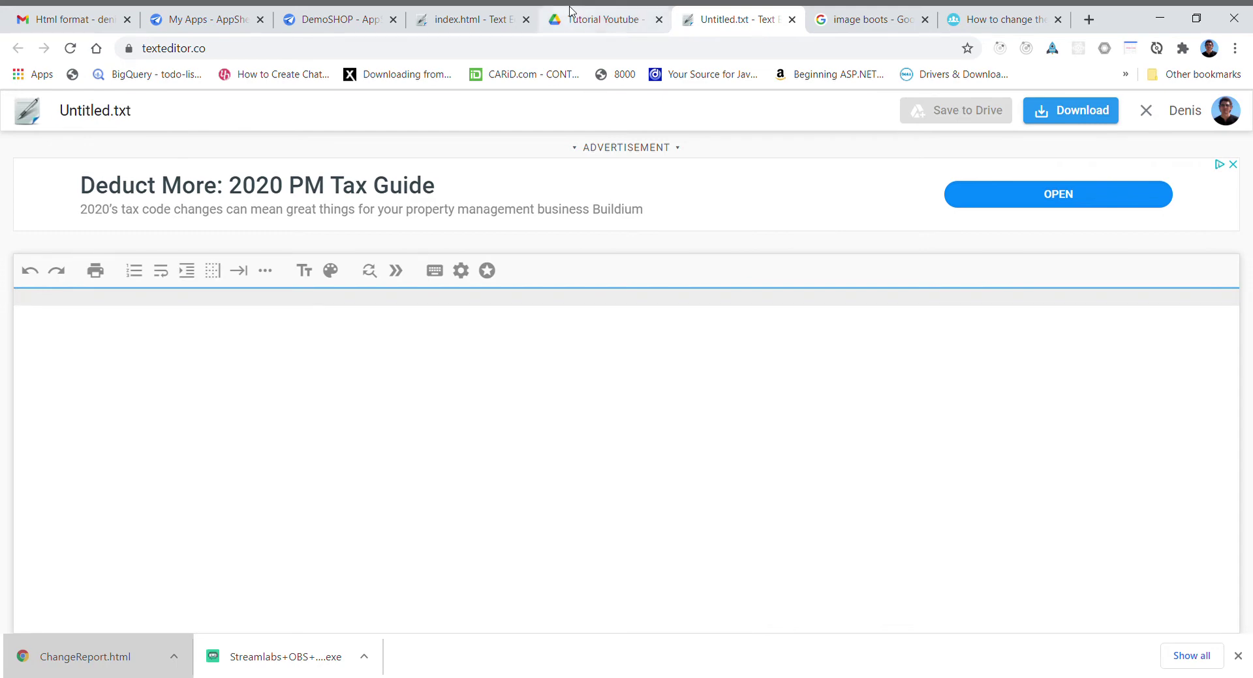
click(481, 21)
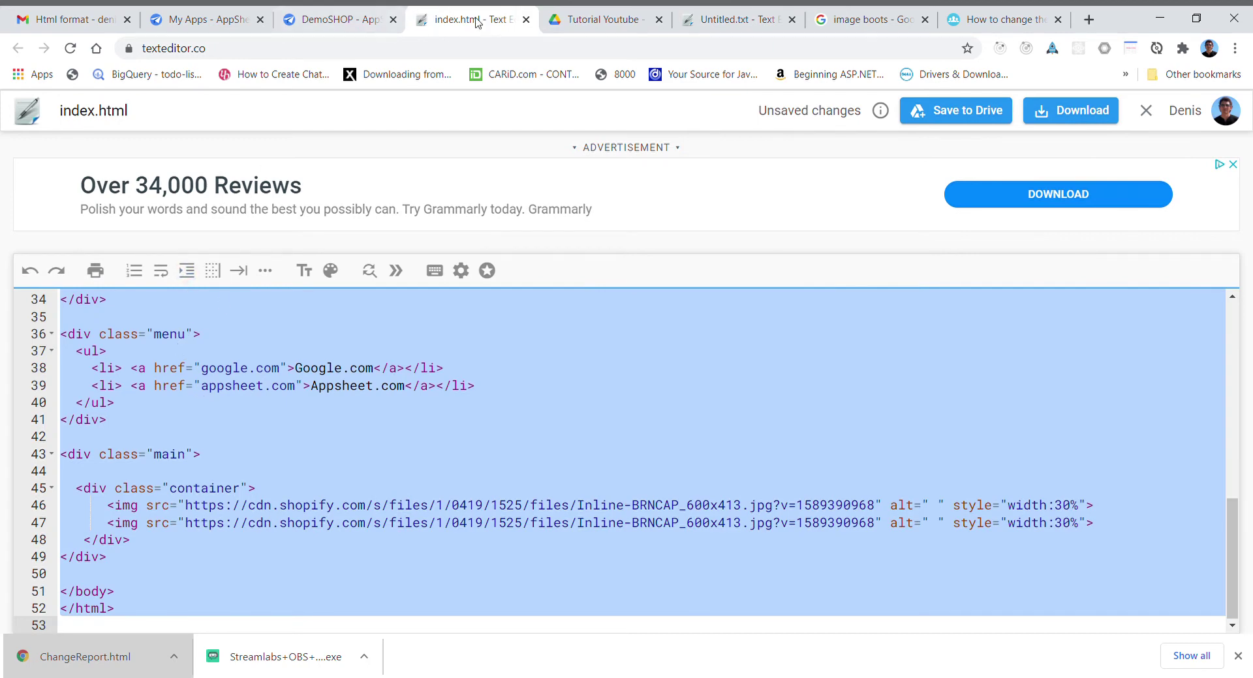
click(728, 28)
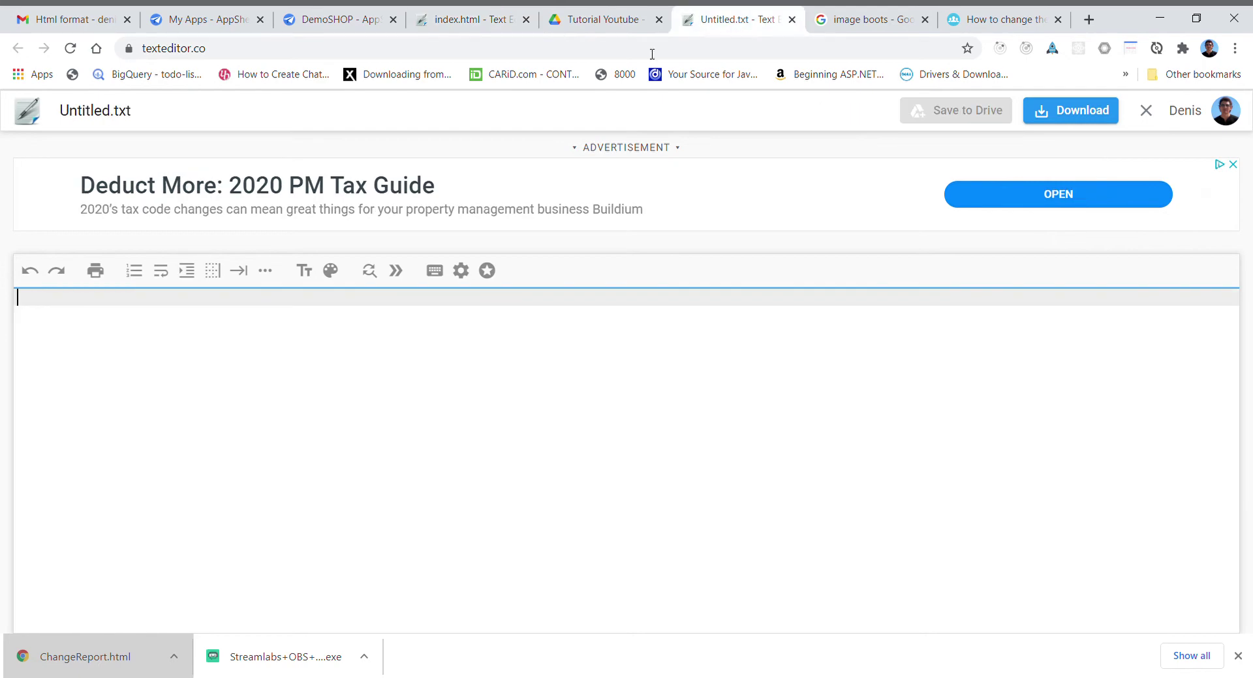
click(61, 322)
key(ctrl+v)
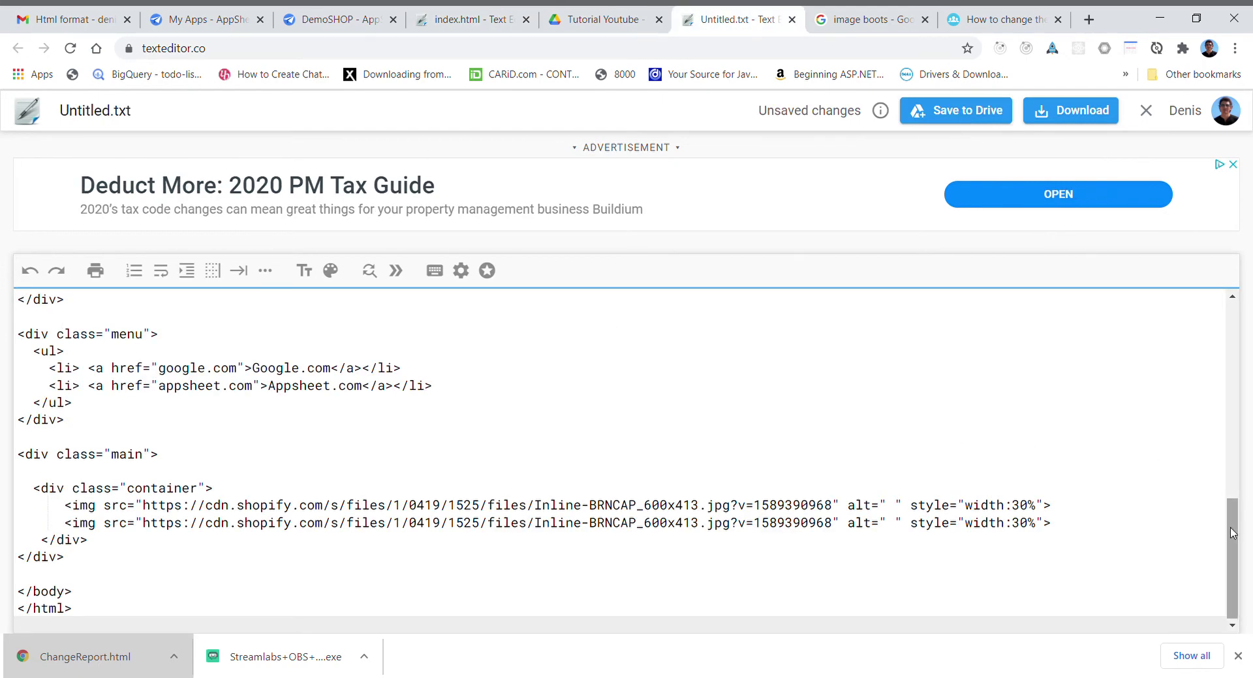
drag(1232, 533, 1188, 311)
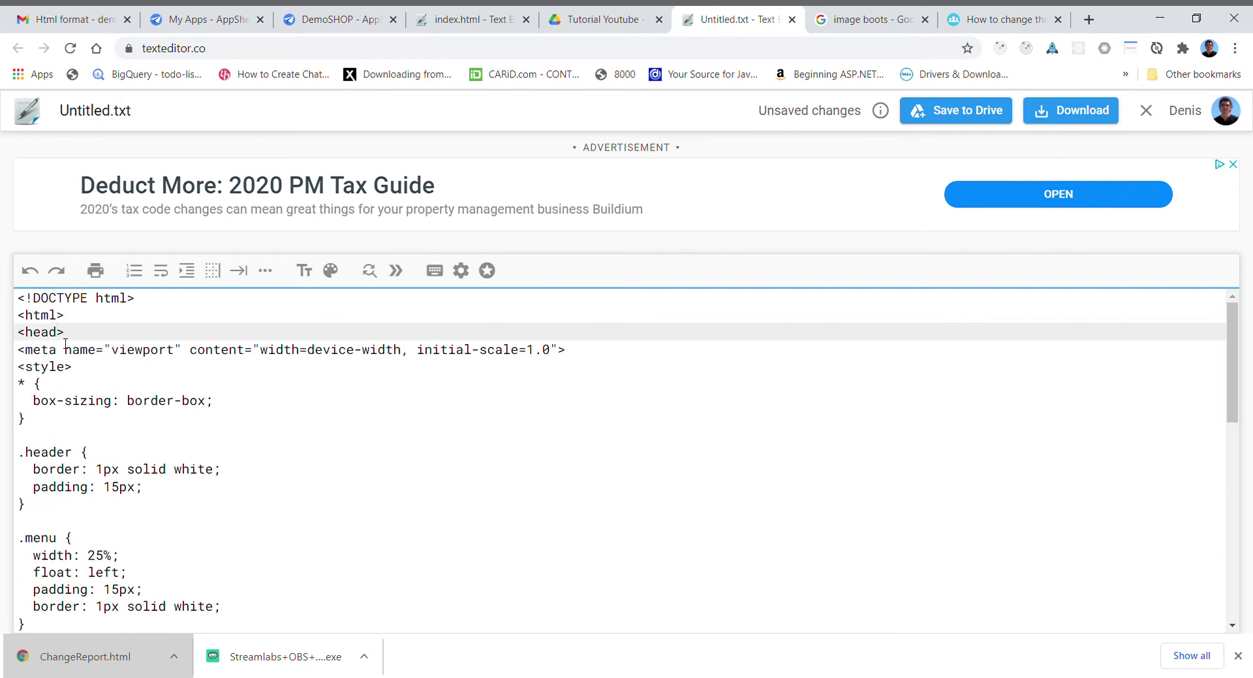
key(Down)
key(Down)
key(Down)
key(Down)
key(Down)
key(Down)
key(Down)
key(Down)
key(Down)
key(Down)
key(Down)
key(Down)
key(Down)
key(Down)
key(Down)
key(Down)
key(Down)
key(Down)
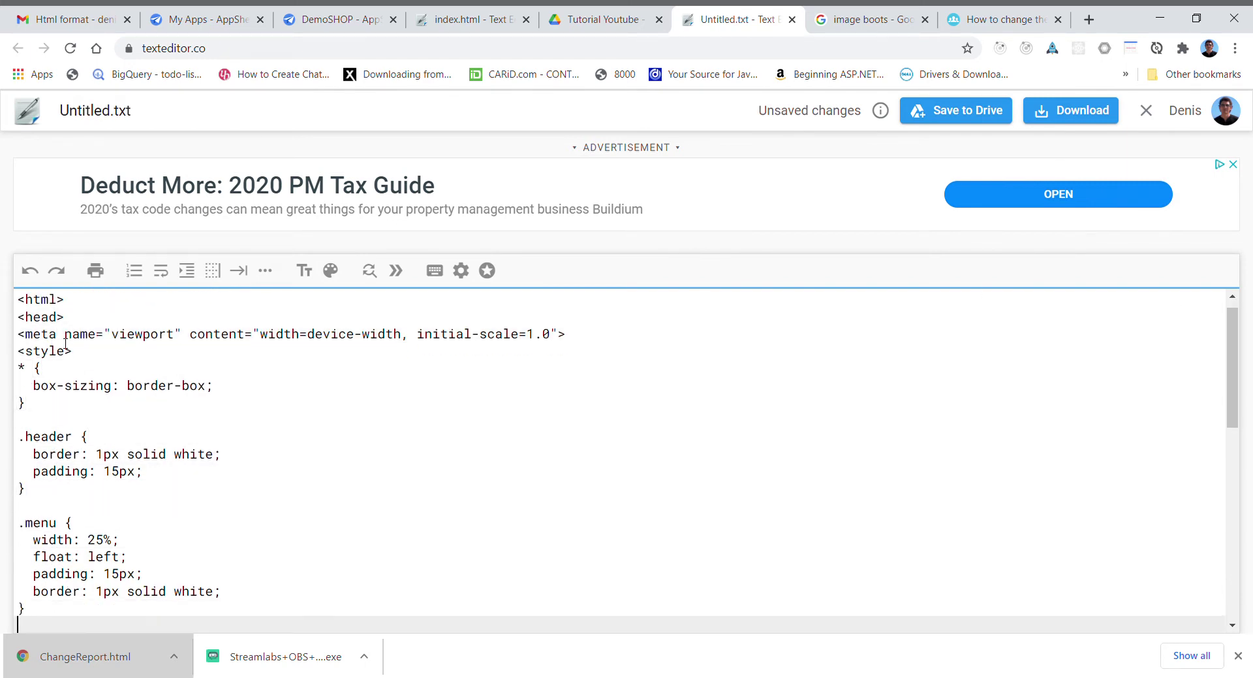
key(Down)
key(Down)
key(Down)
key(Down)
key(Down)
key(Down)
key(Down)
key(Down)
key(Down)
key(Down)
key(Down)
key(Down)
key(Down)
key(Down)
key(Down)
key(Down)
key(Down)
key(Down)
key(Down)
key(Down)
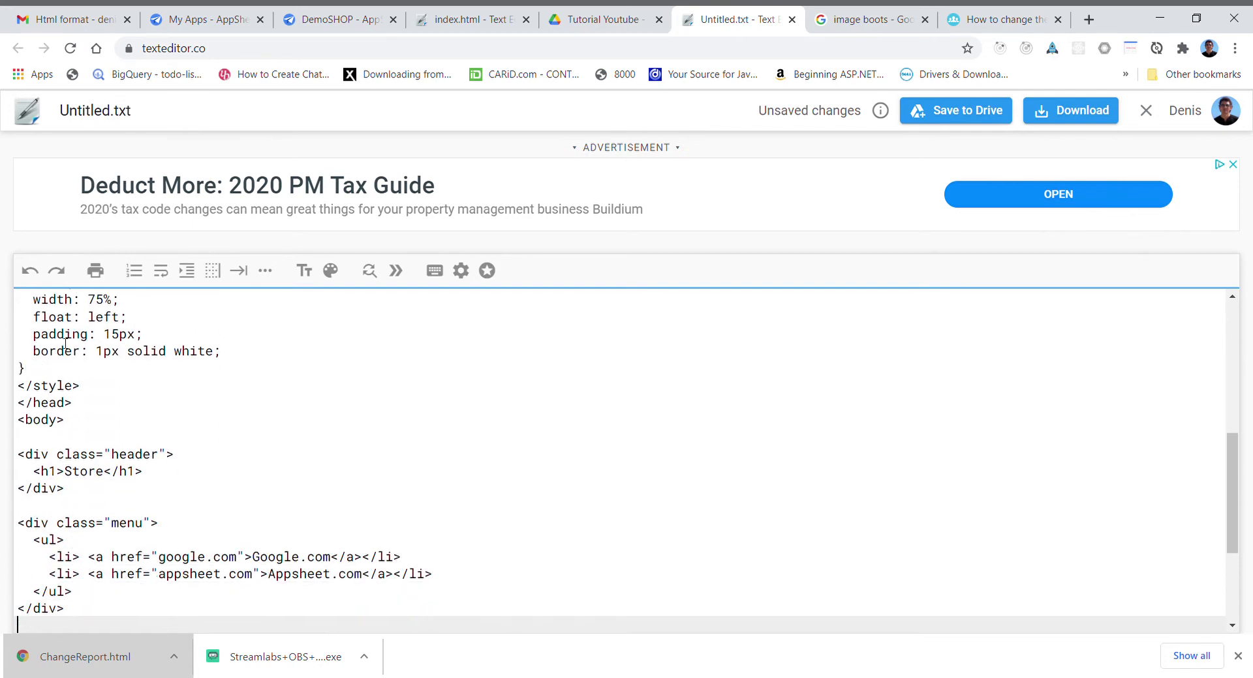
key(Down)
key(Down)
key(Down)
key(Down)
key(Down)
key(Down)
key(Down)
key(Down)
key(Down)
key(Down)
key(Down)
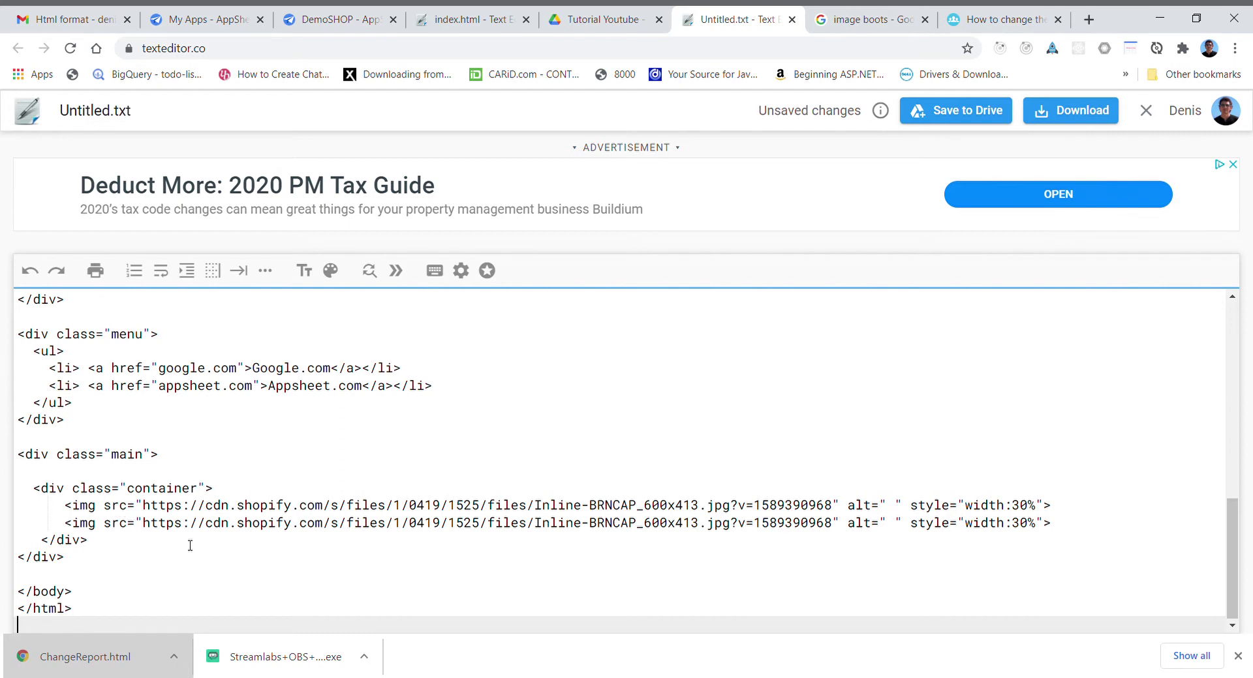
click(147, 118)
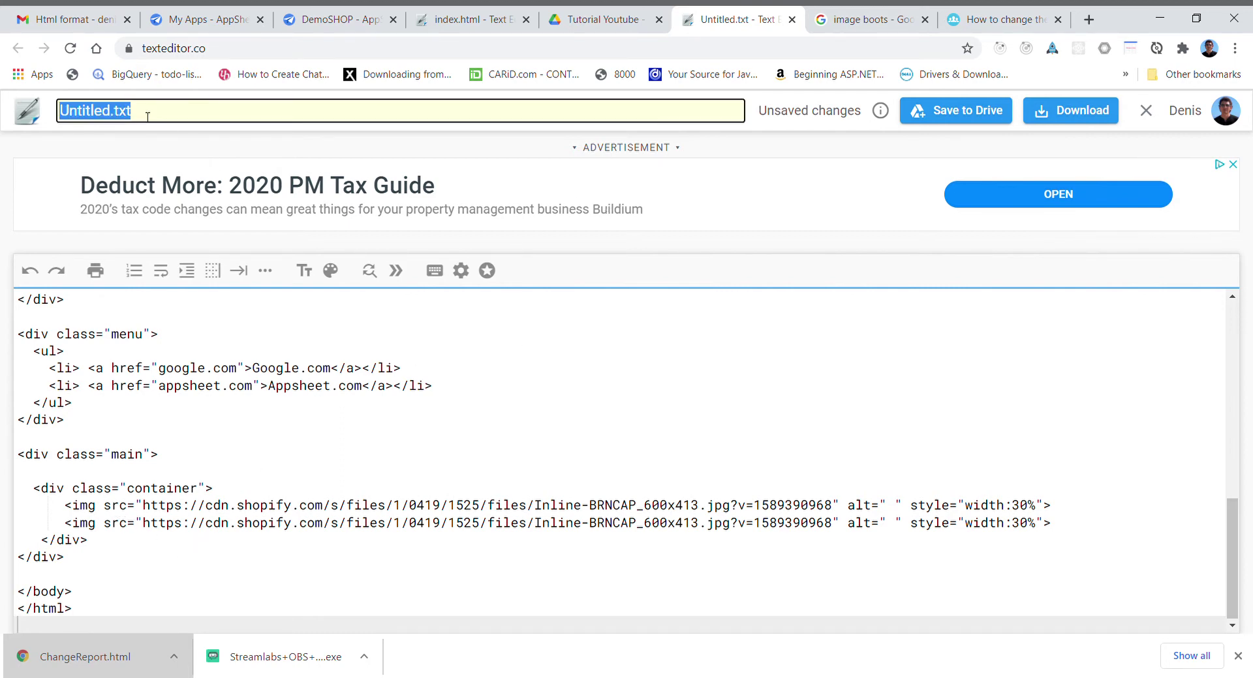
key(BackSpace)
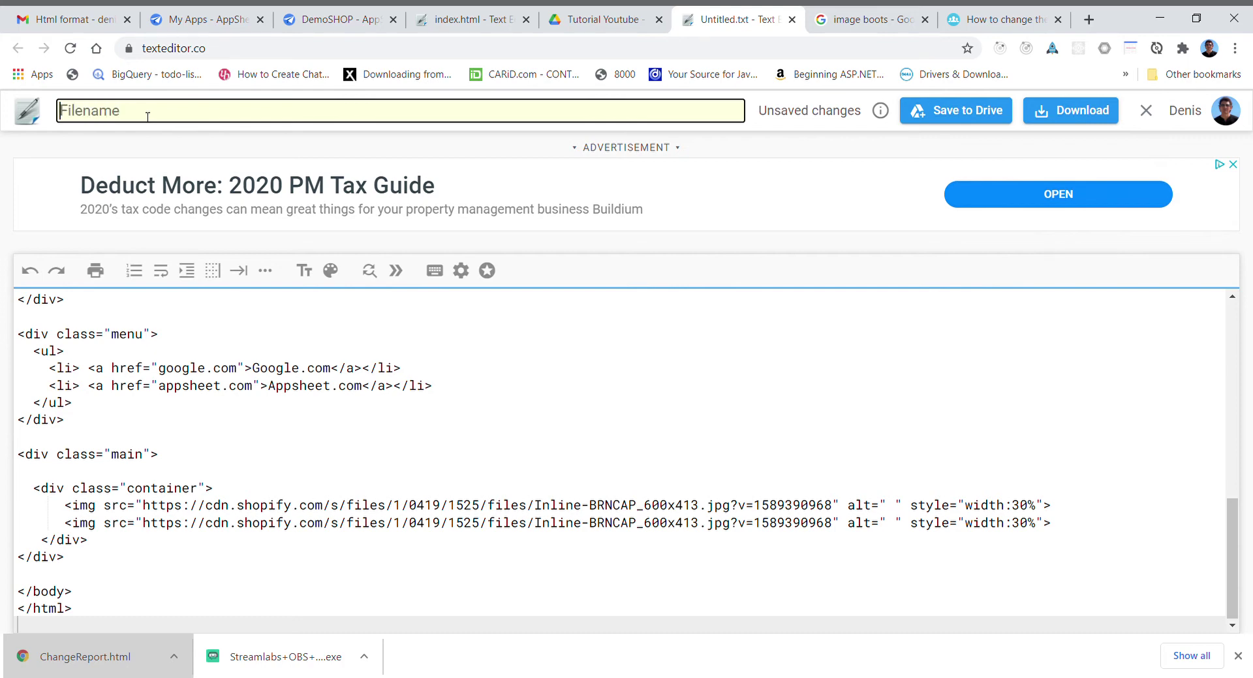
- Name the file index.html and save it to Drive
text(index.html)
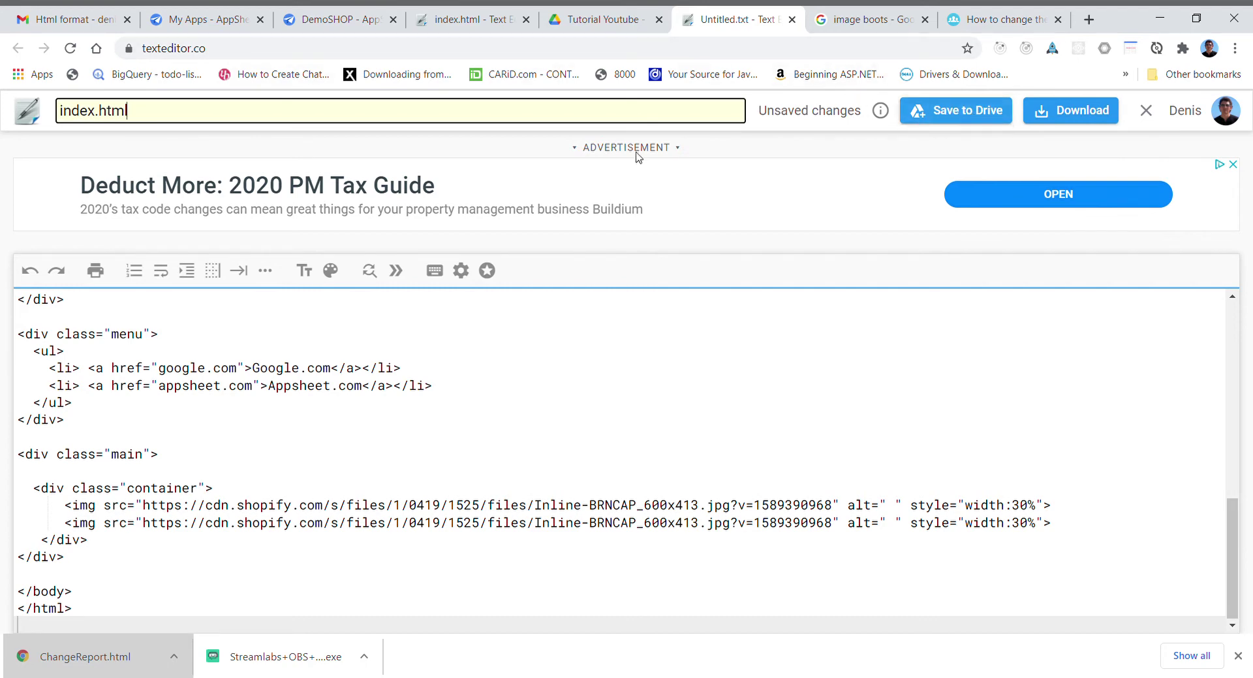
key(Return)
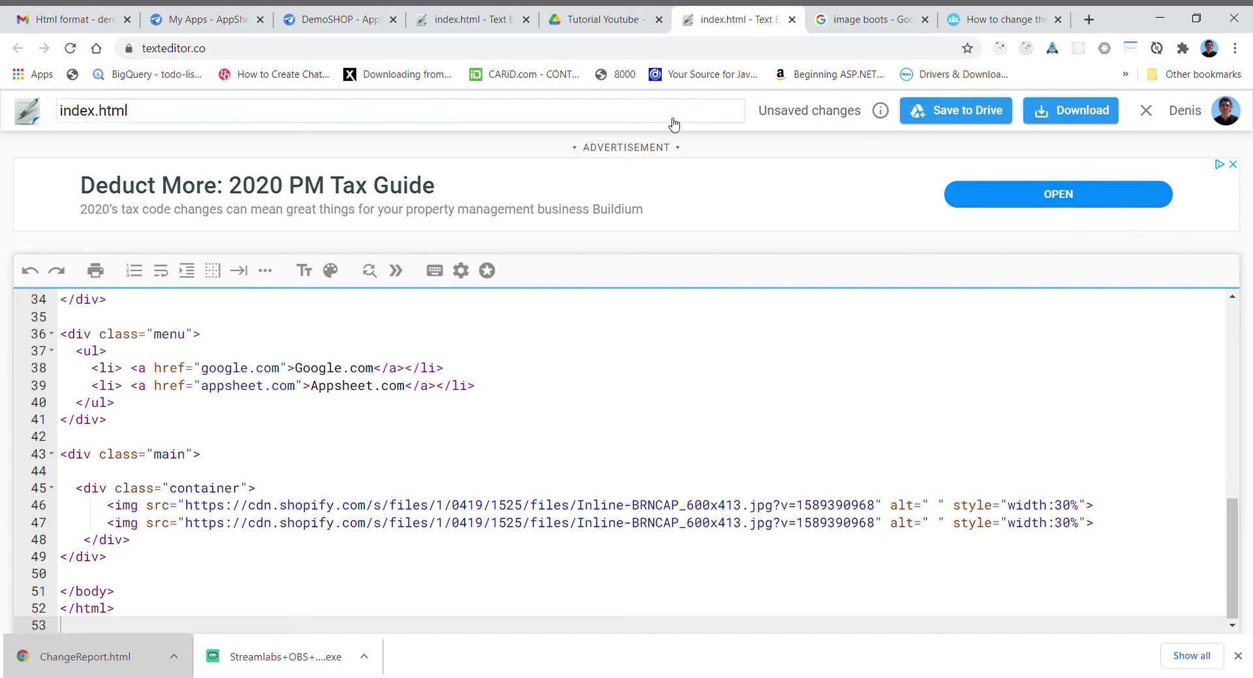
click(966, 115)
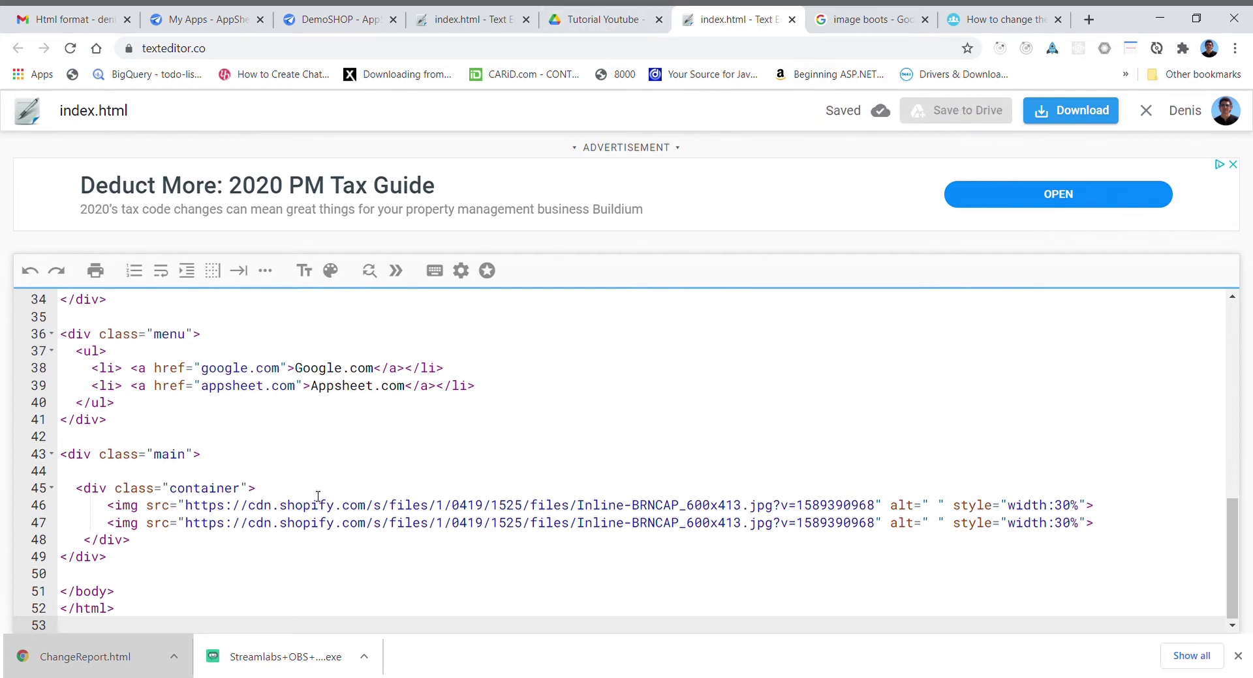
- Add a red heading <h1 style="color:red;"> Test</h1> after the main section and save again
click(148, 565)
key(Return)
key(Return)
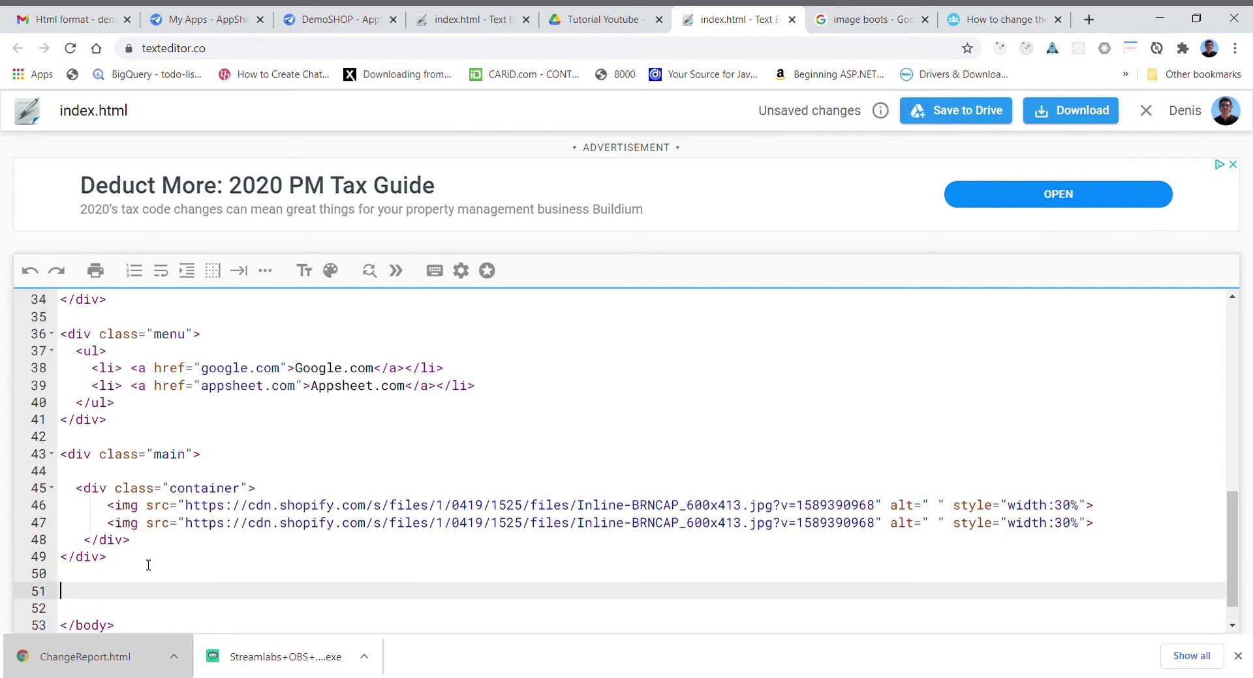
text(<h1> )
text(Test)
text( style=)
text("color:)
text(red;)
click(938, 118)
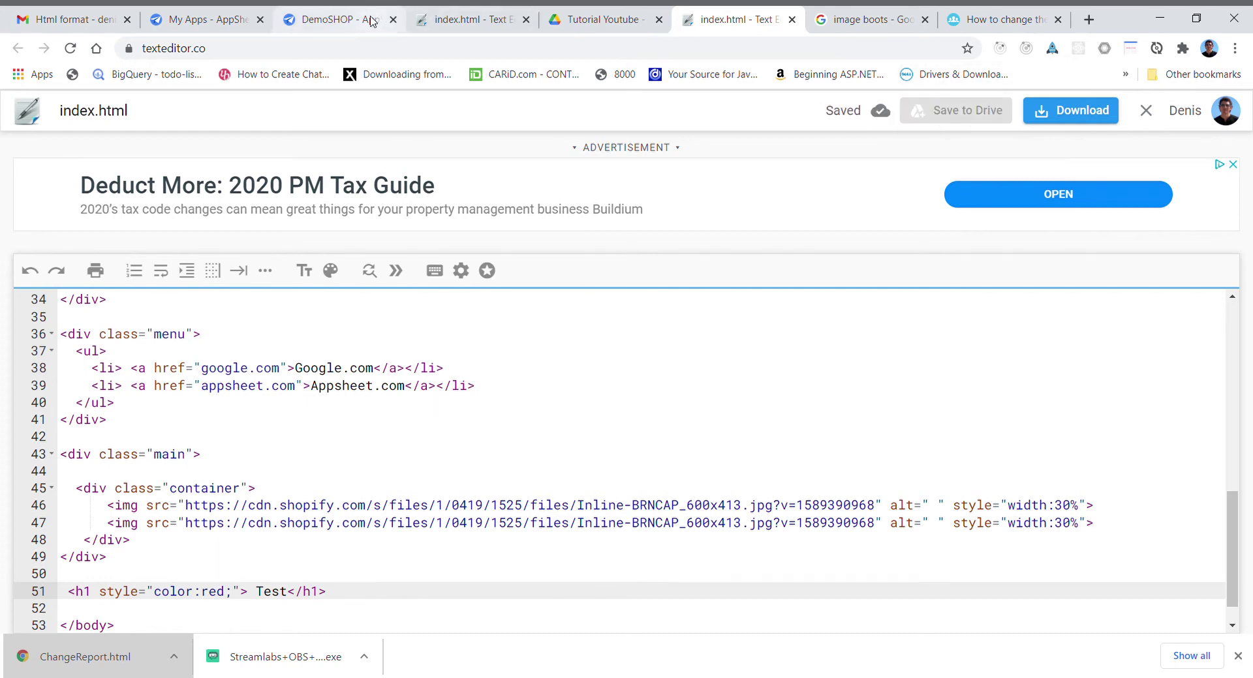
- Set the email task's Attachment Content Type to HTML and browse Drive for the attachment template
click(322, 23)
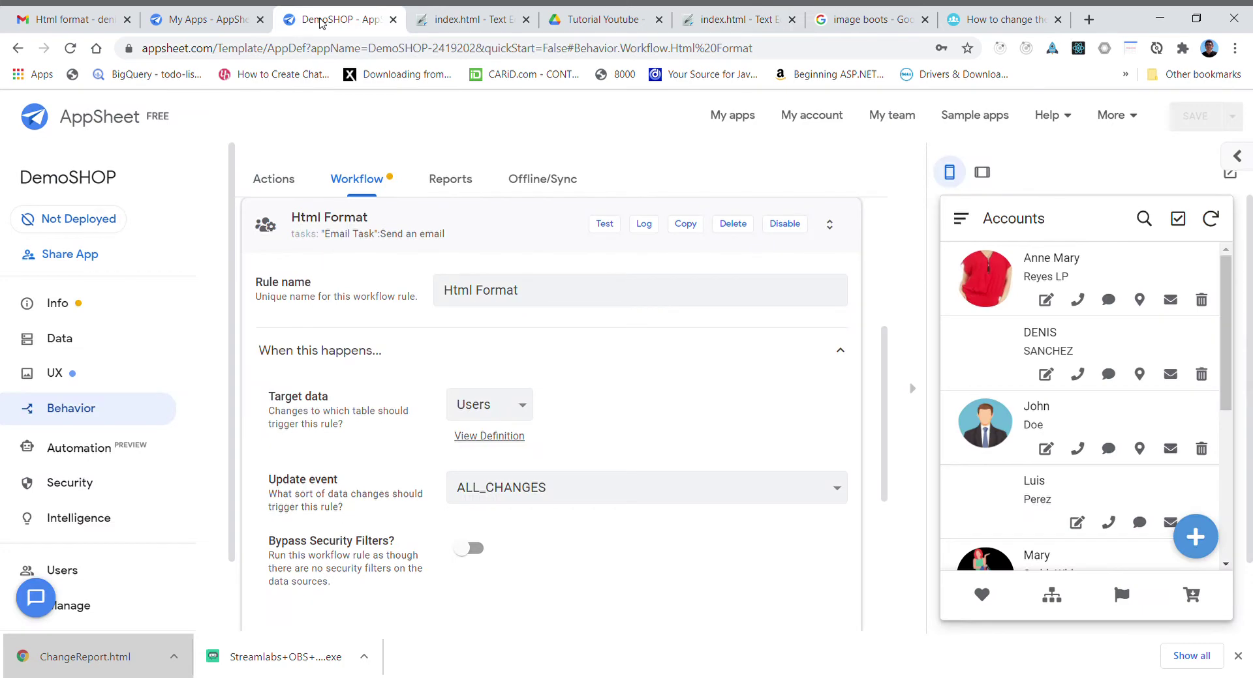
drag(886, 358, 937, 504)
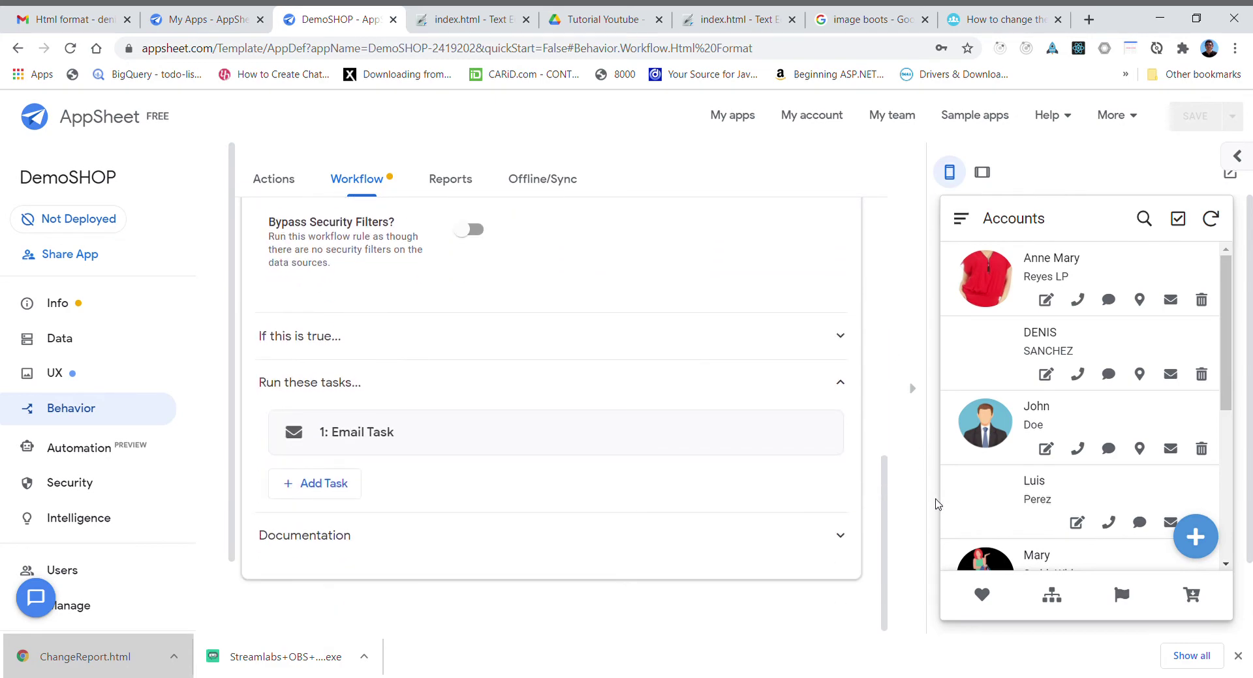
click(721, 432)
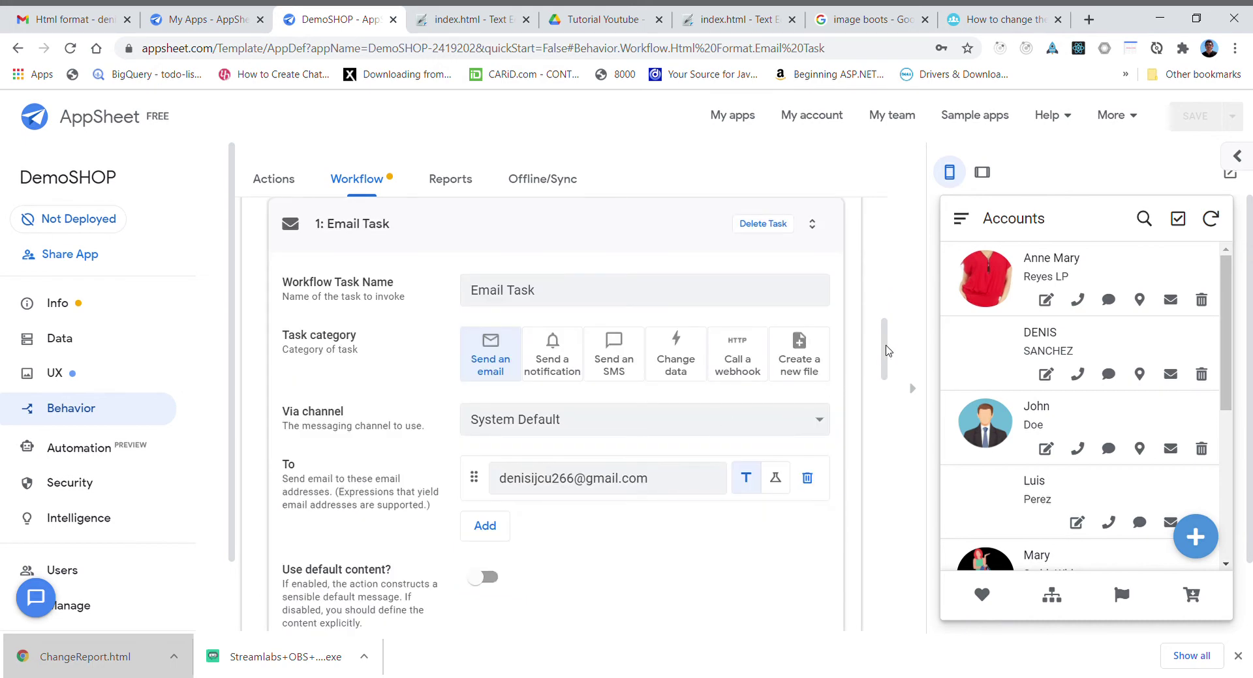
drag(887, 351, 892, 484)
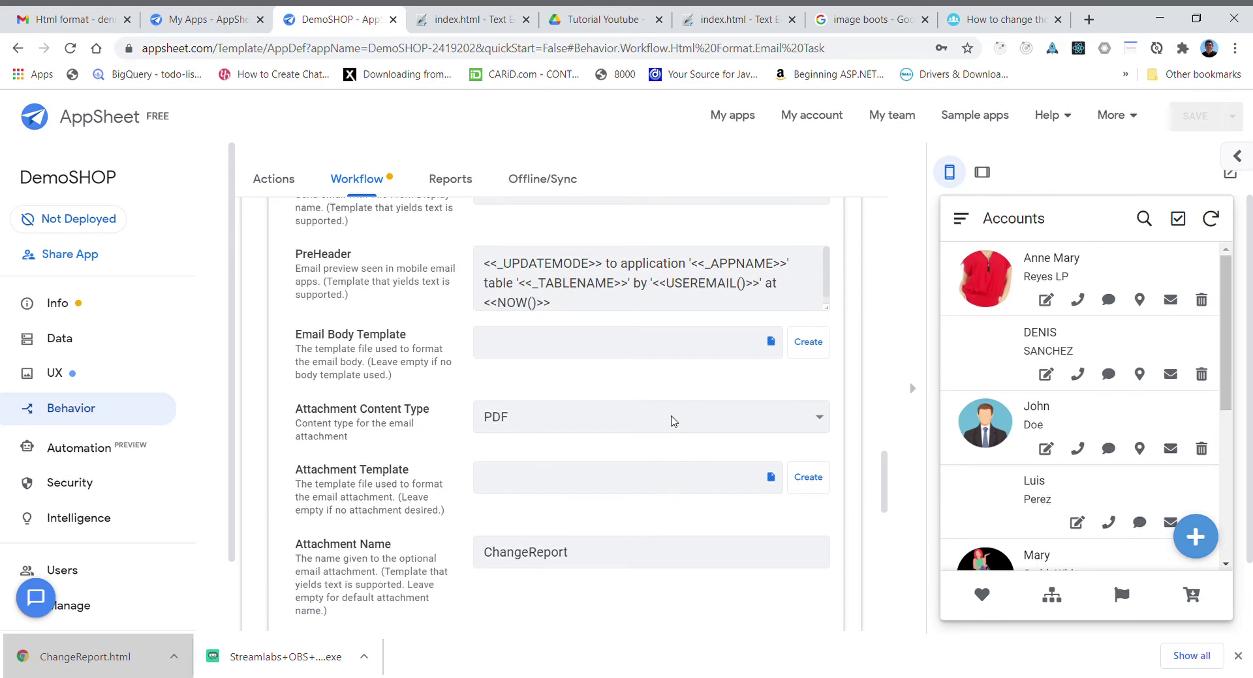
click(558, 458)
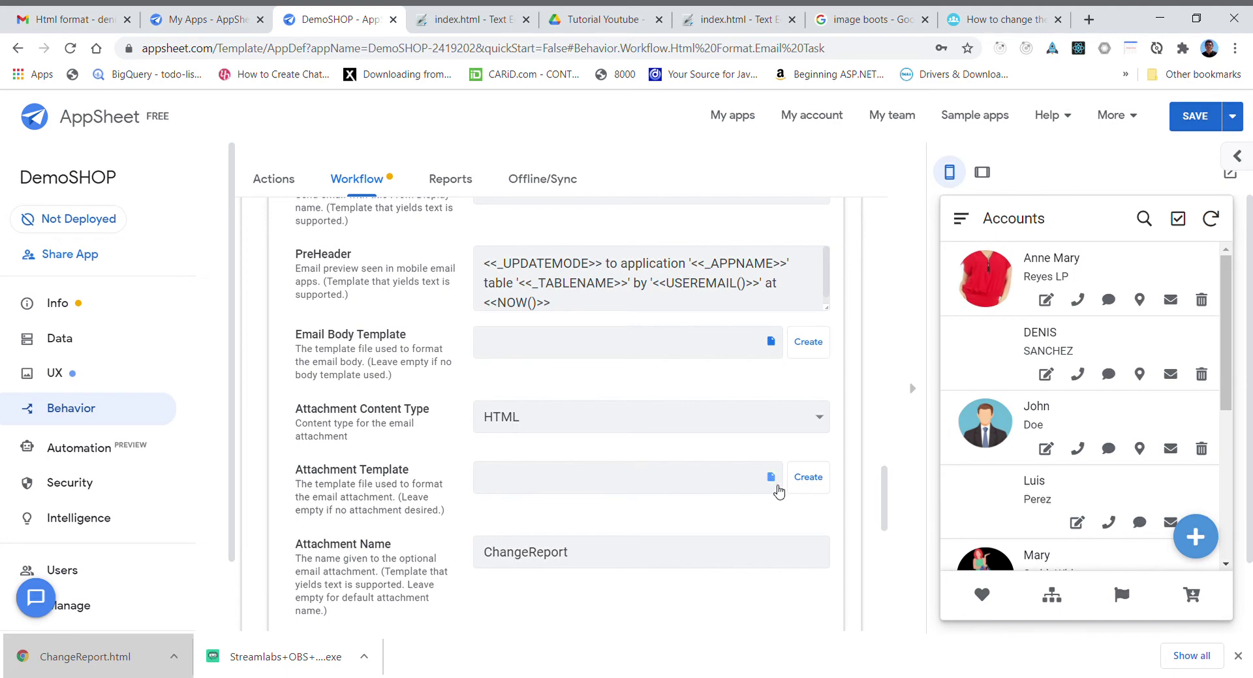
click(770, 479)
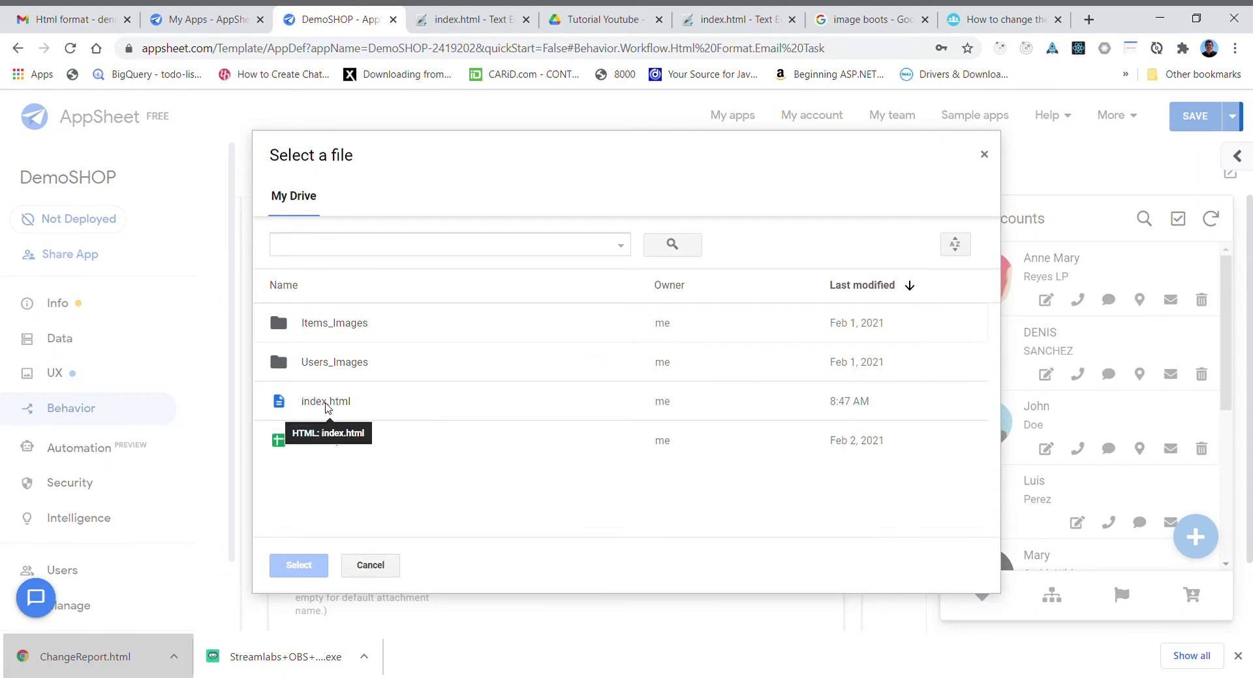
- Choose index.html from Drive as the email task's Attachment Template
click(327, 408)
click(300, 567)
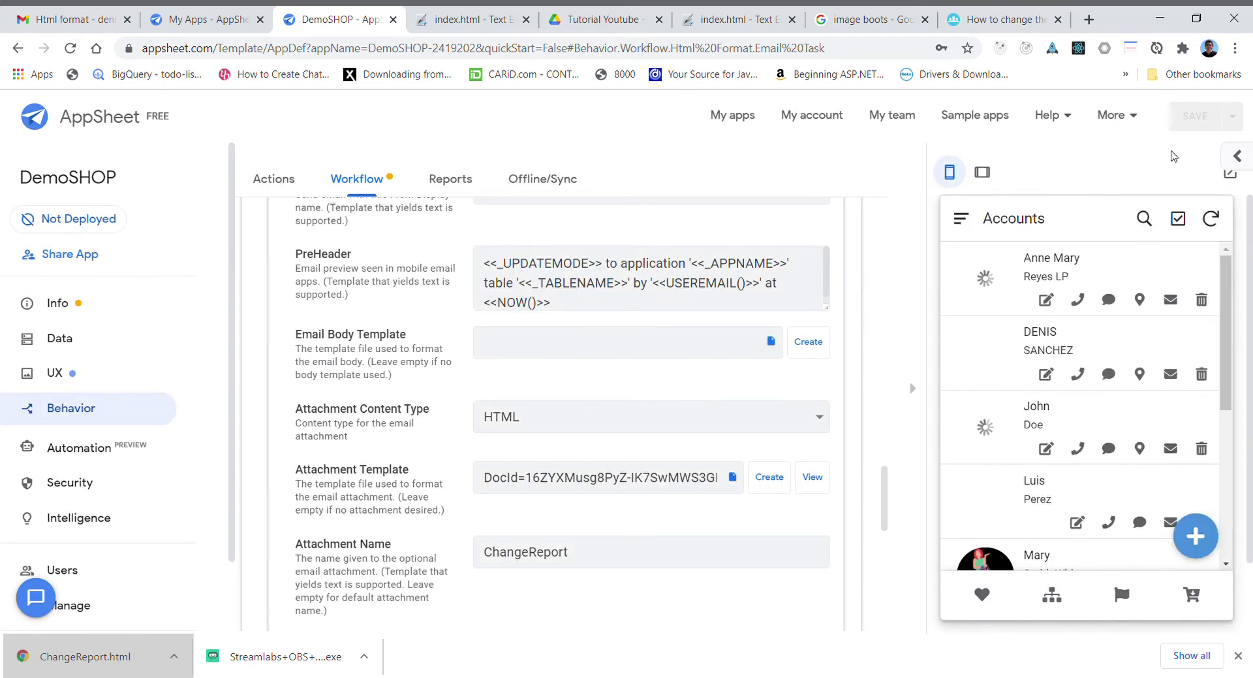
- Delete the older Html format email from the Gmail inbox and go back to the DemoSHOP editor
click(88, 22)
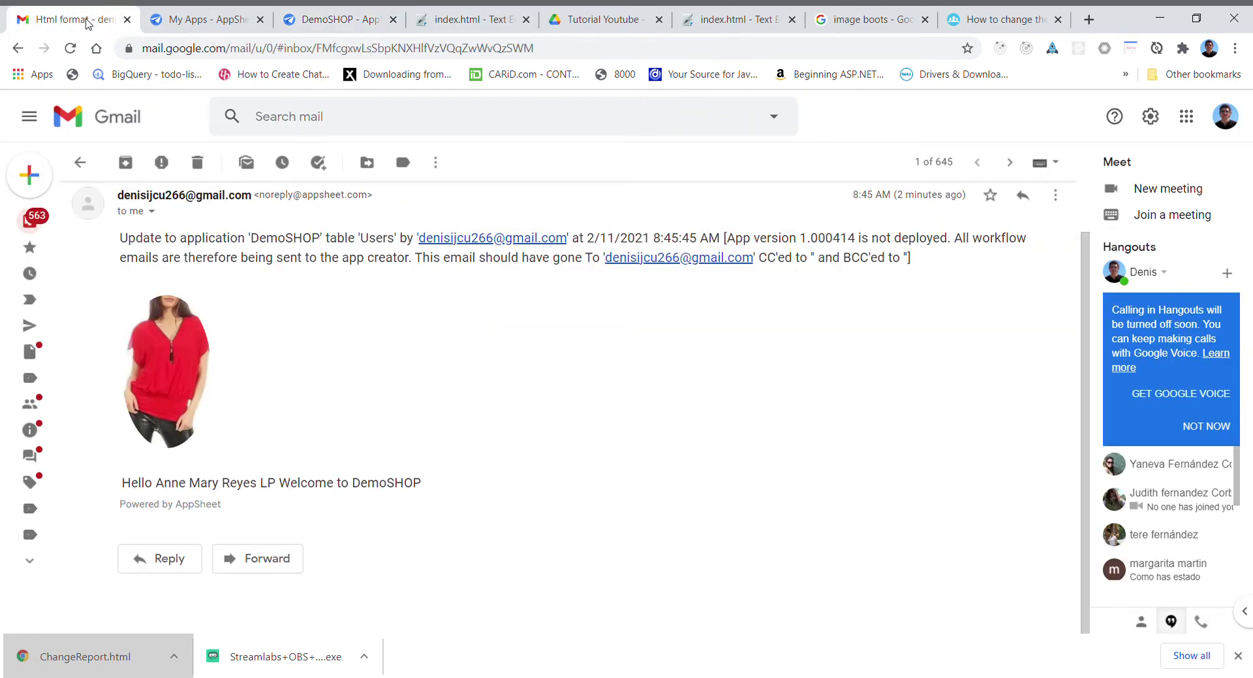
click(80, 163)
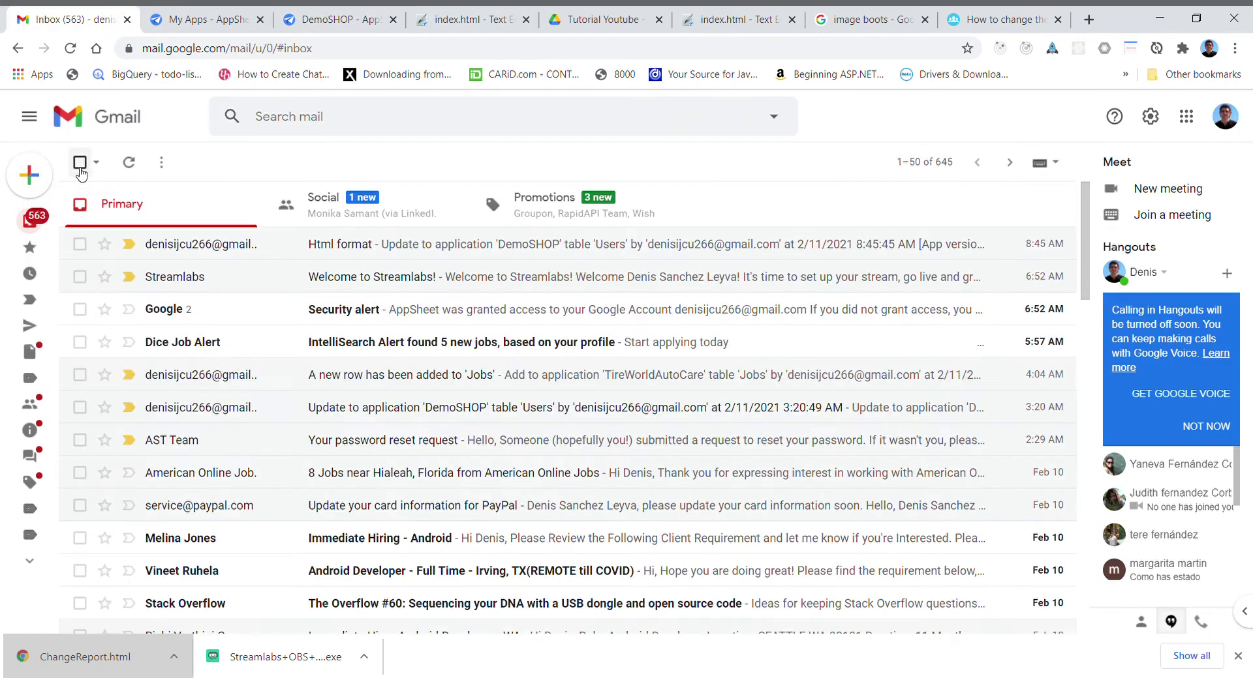
click(79, 246)
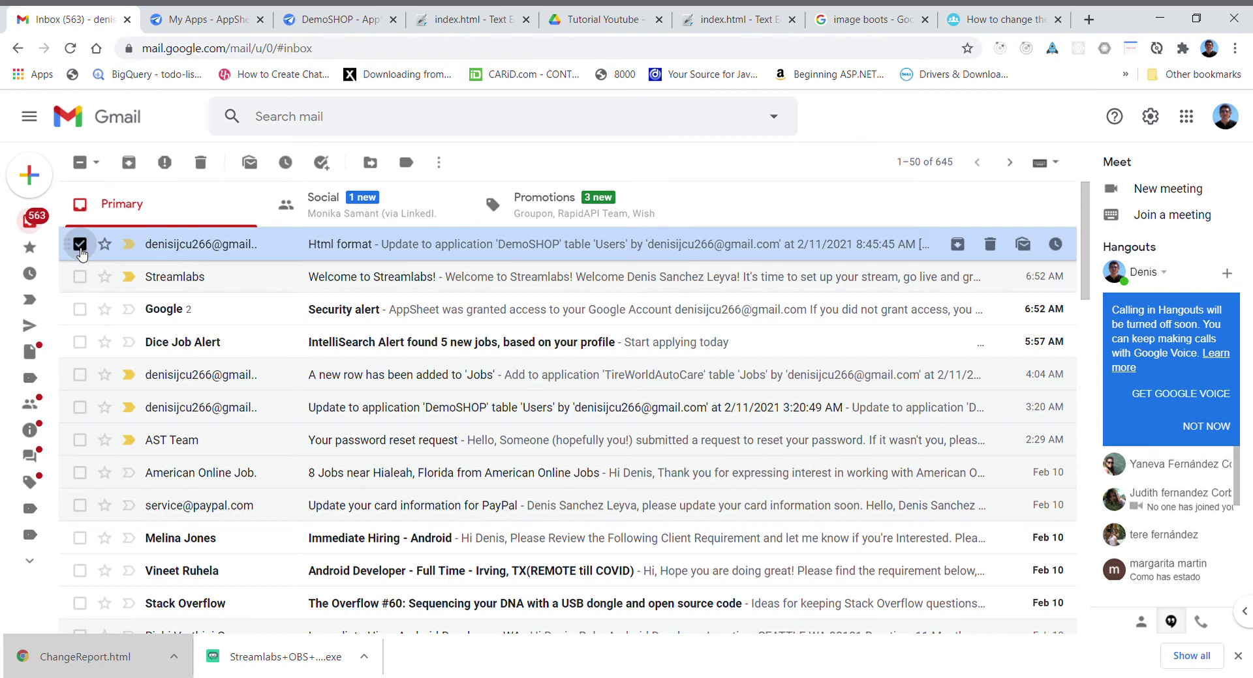
click(202, 164)
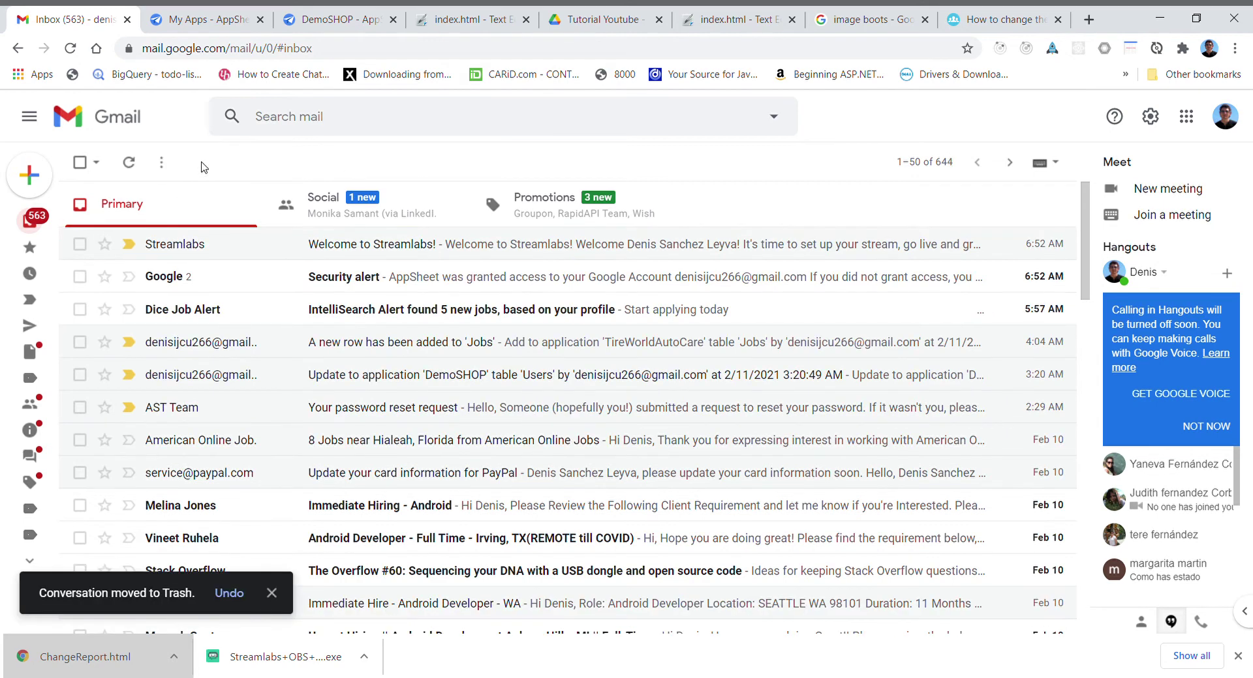
click(359, 25)
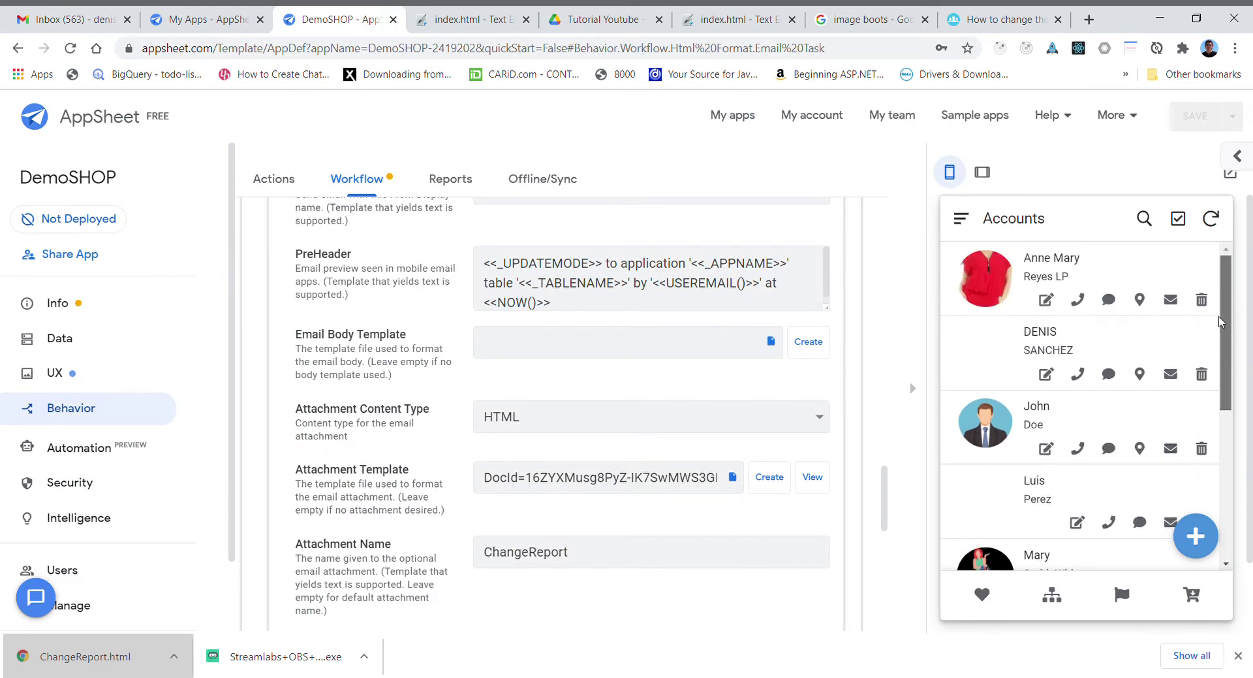
- Delete 'LP' from the first user's LastName, save the record and sync the app
click(1045, 300)
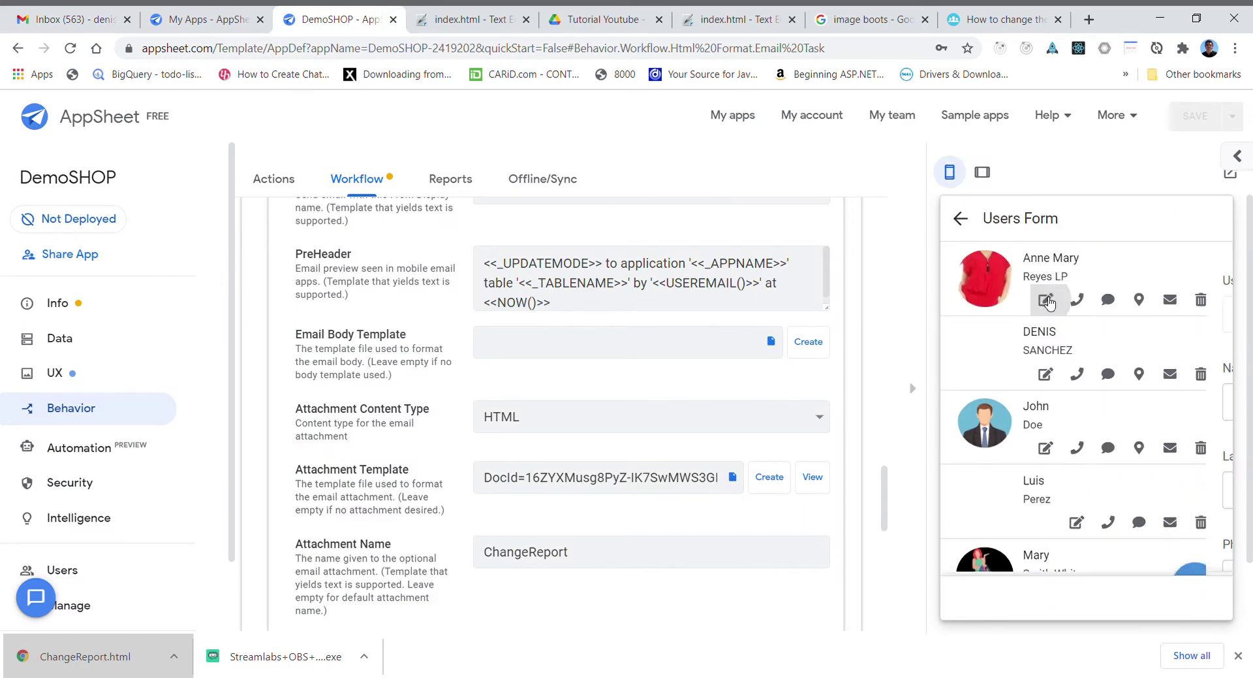
drag(1006, 499, 1057, 503)
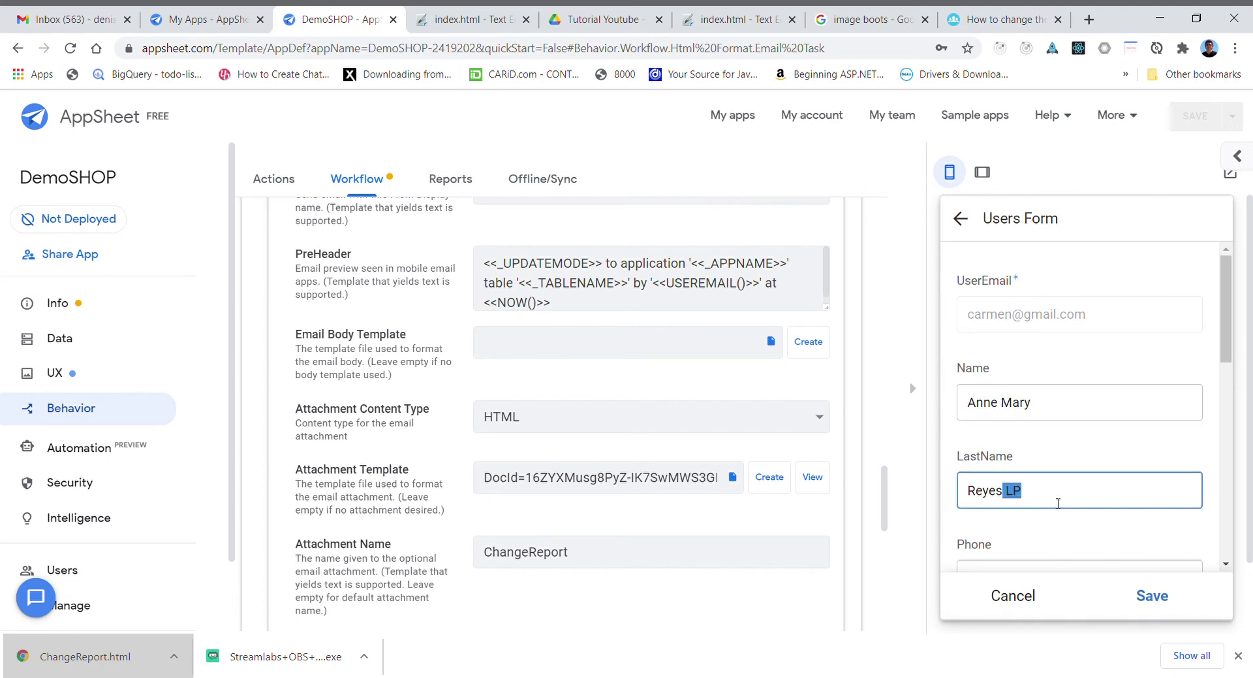
key(BackSpace)
click(1153, 597)
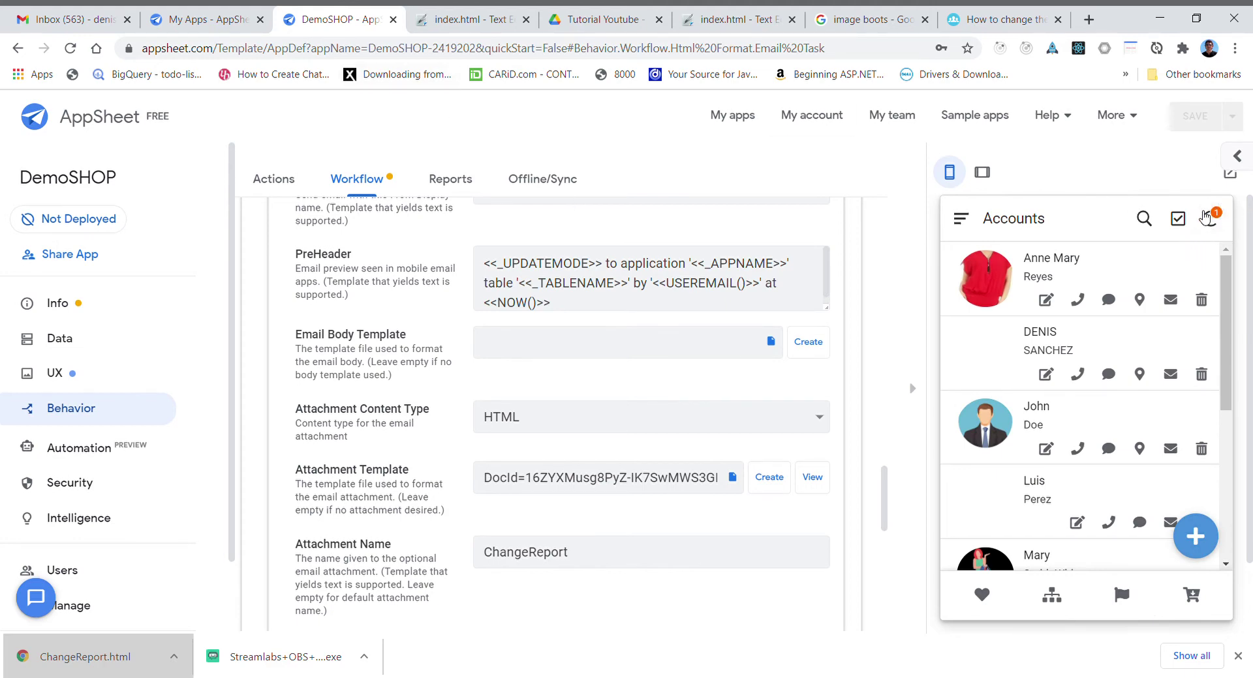
click(1207, 218)
click(68, 28)
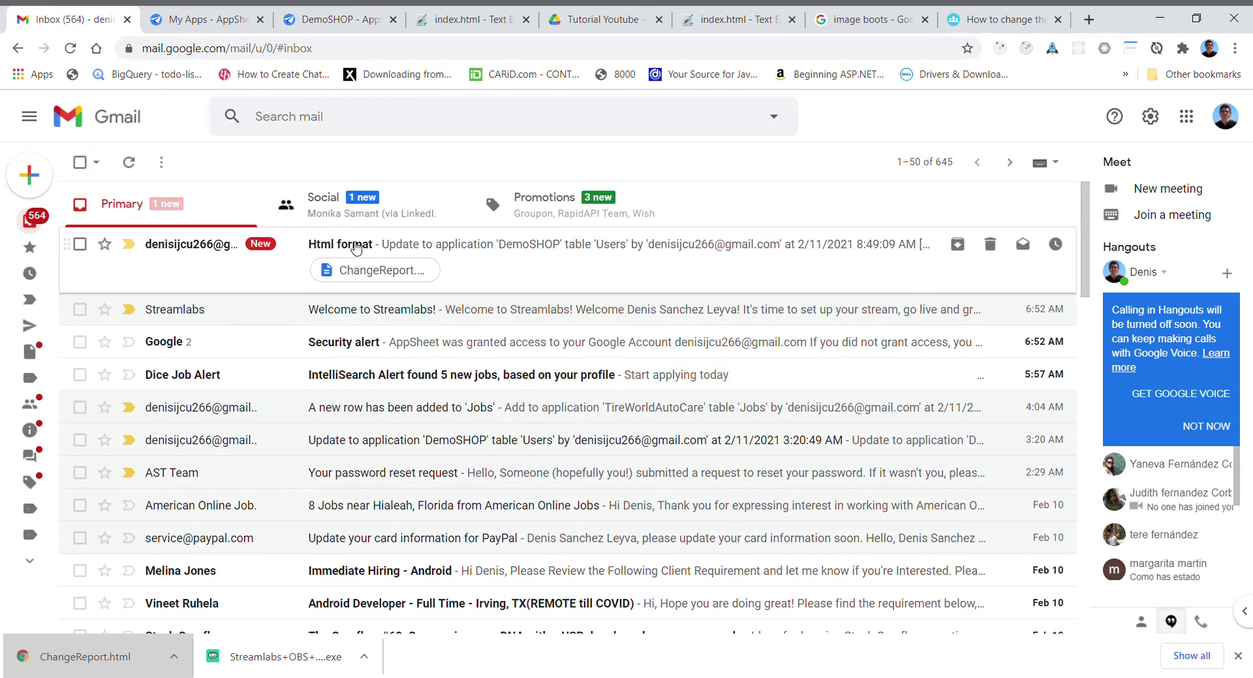
- Preview the new email's ChangeReport.html attachment and open it with Google Docs
click(376, 269)
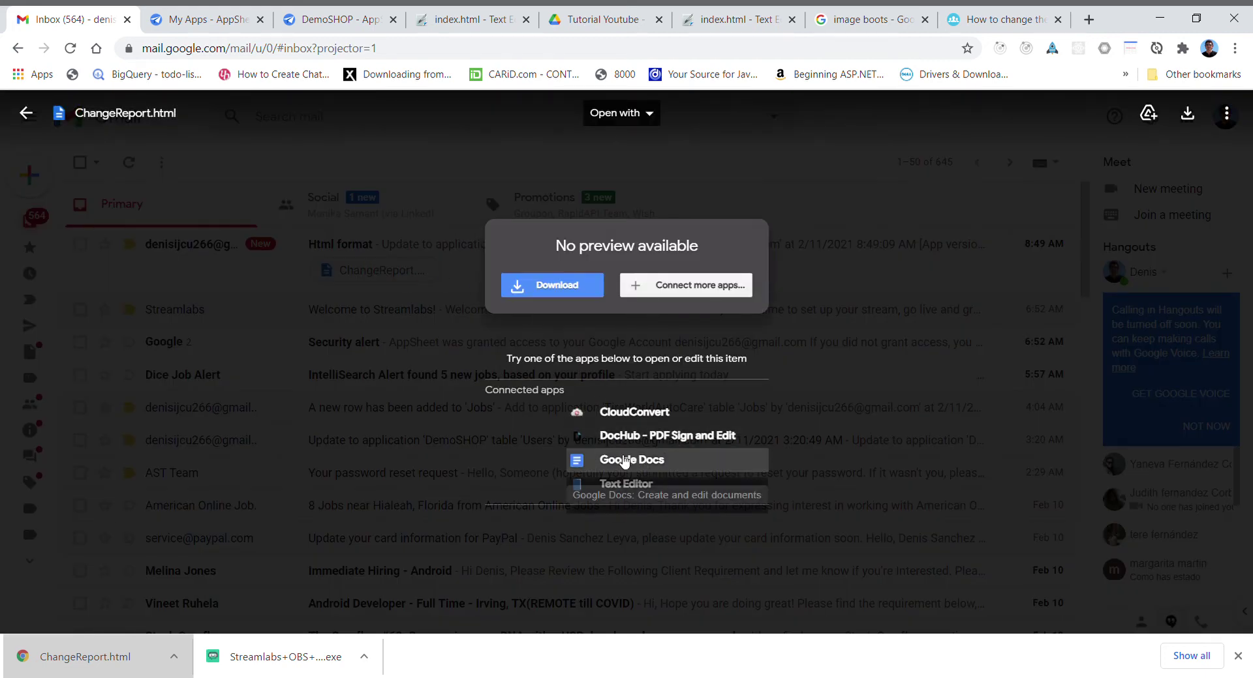
click(621, 460)
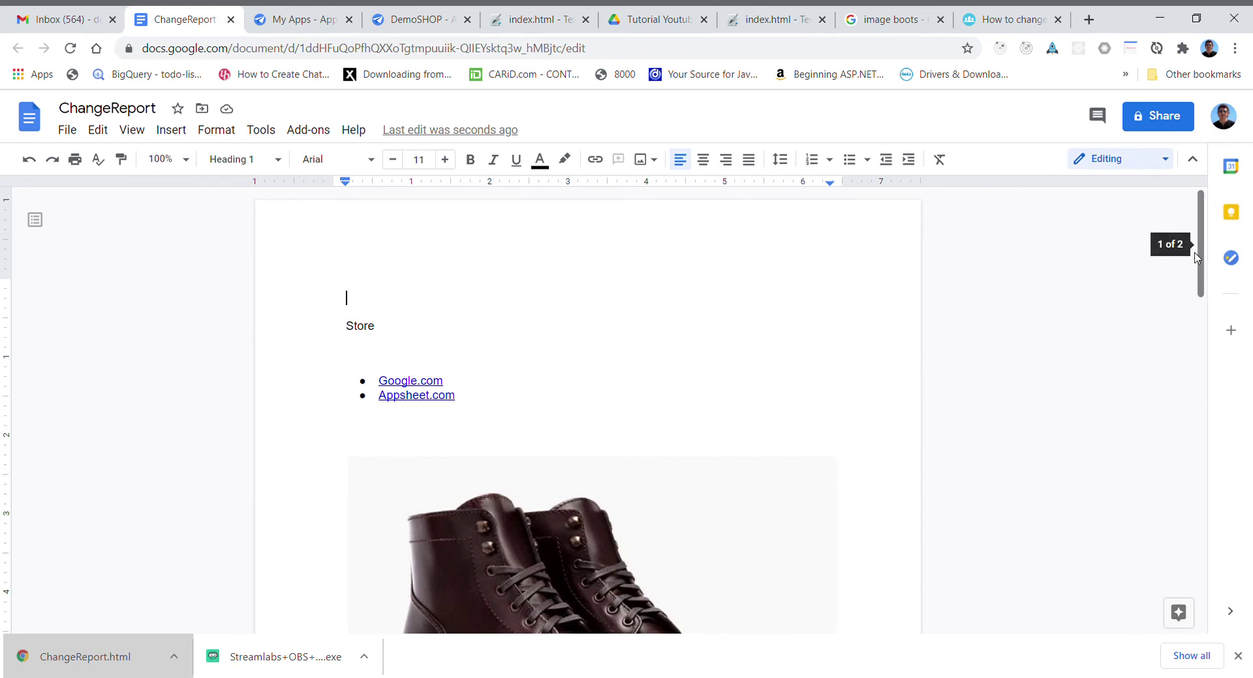
- Scroll through the converted report and follow its Google.com link's address
drag(1204, 263, 1251, 531)
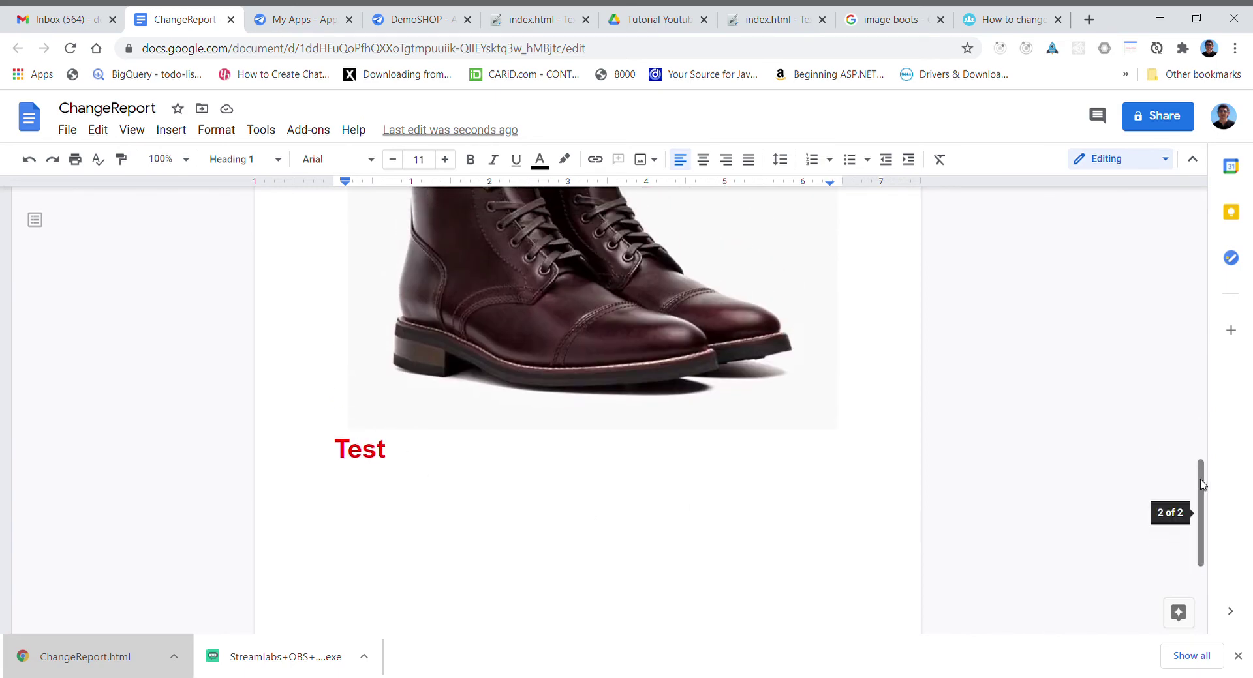
drag(1202, 485, 1149, 209)
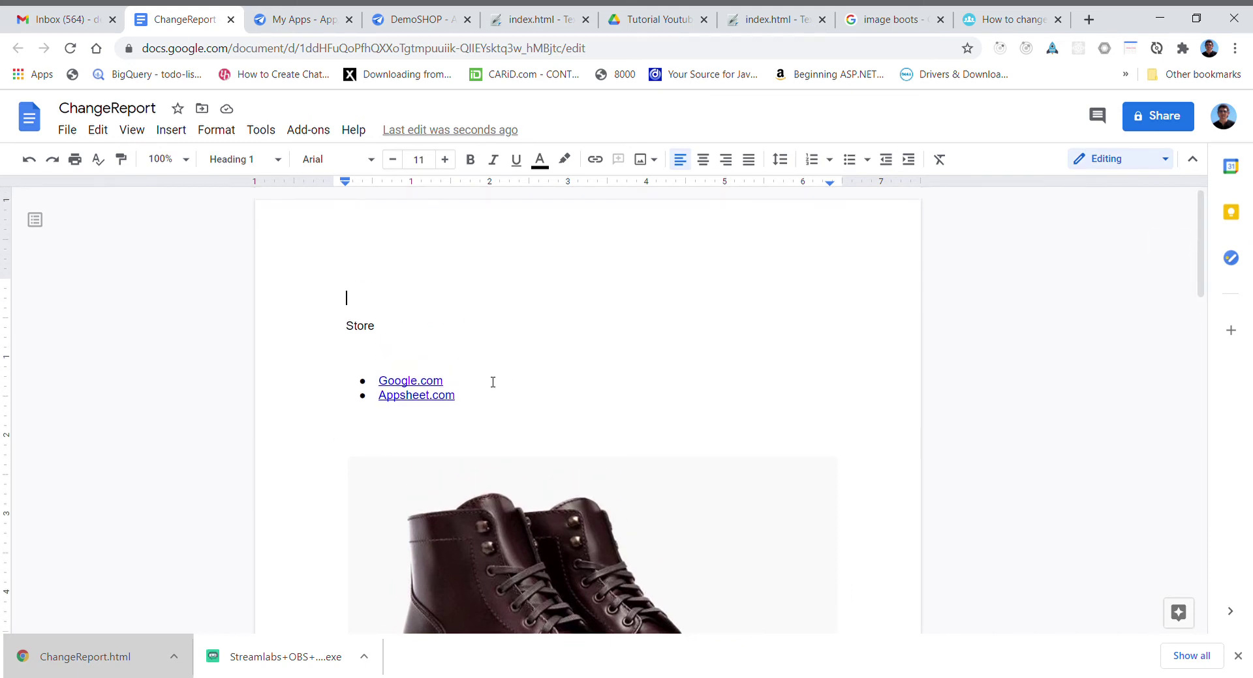
click(416, 389)
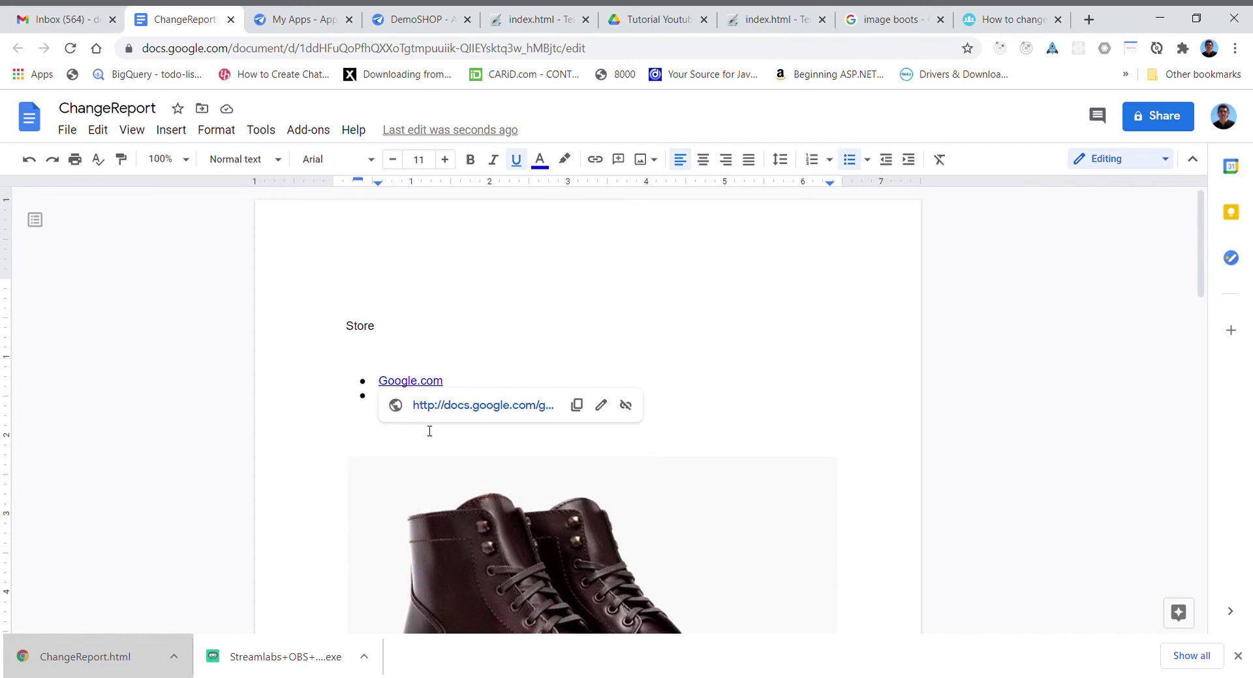
click(348, 421)
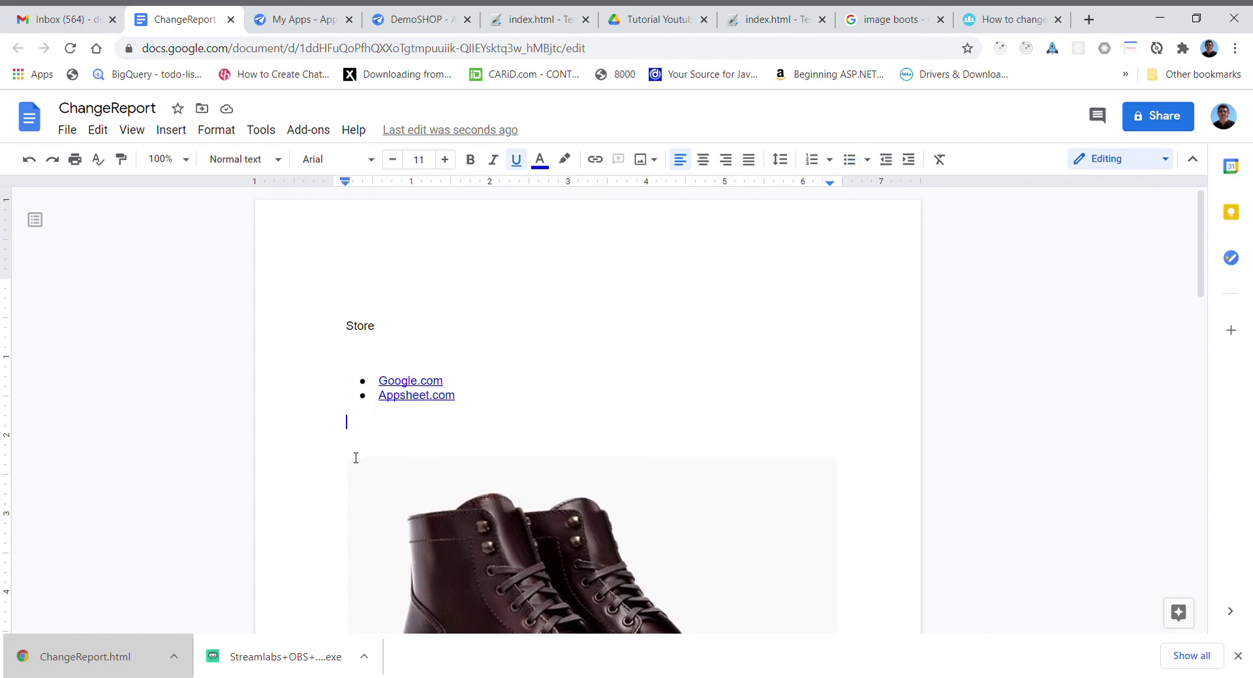
click(429, 384)
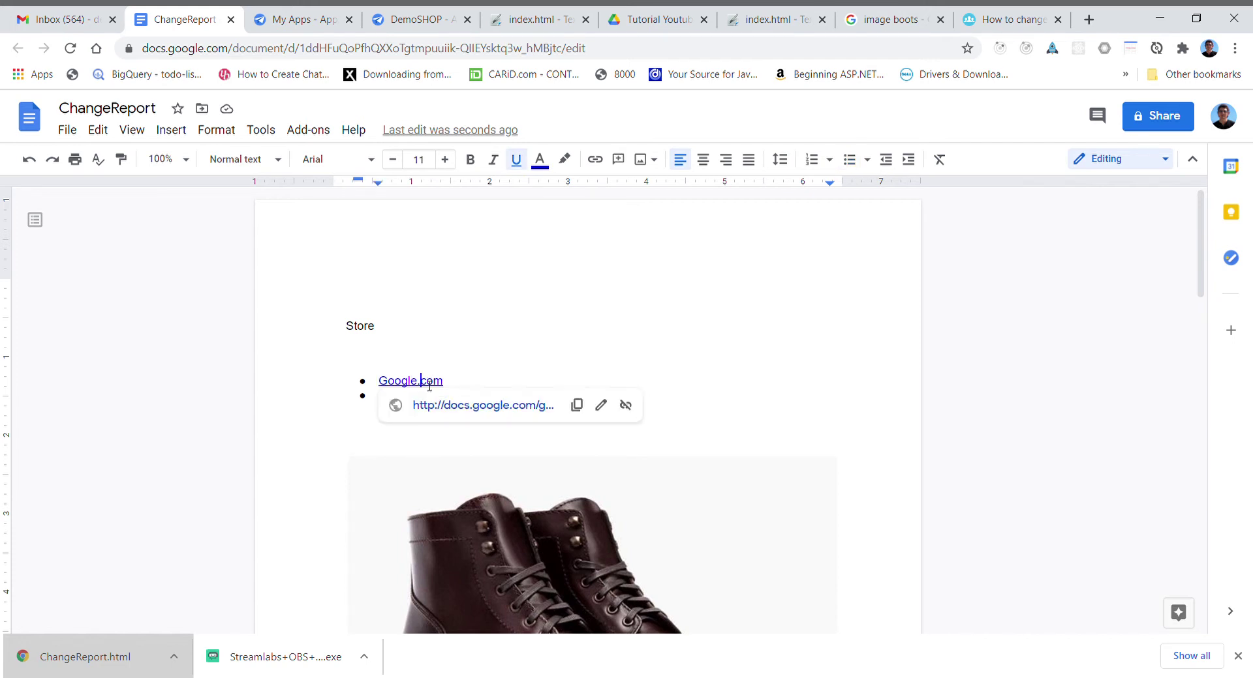
click(448, 417)
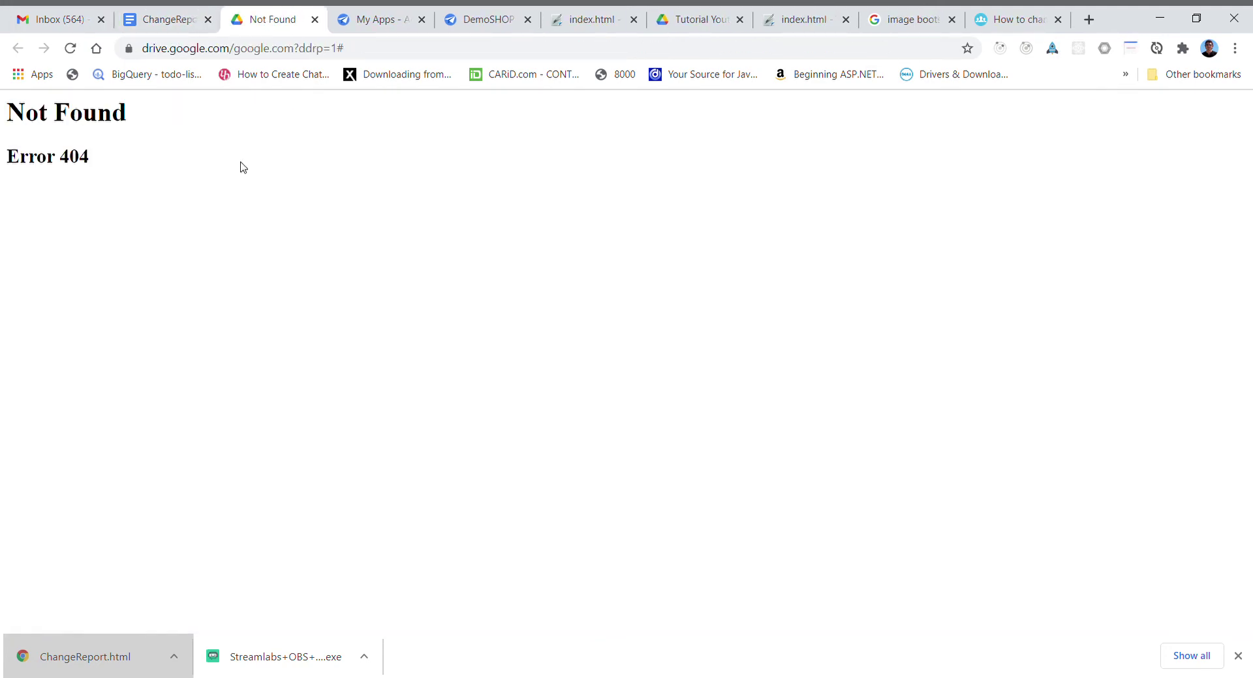
click(171, 25)
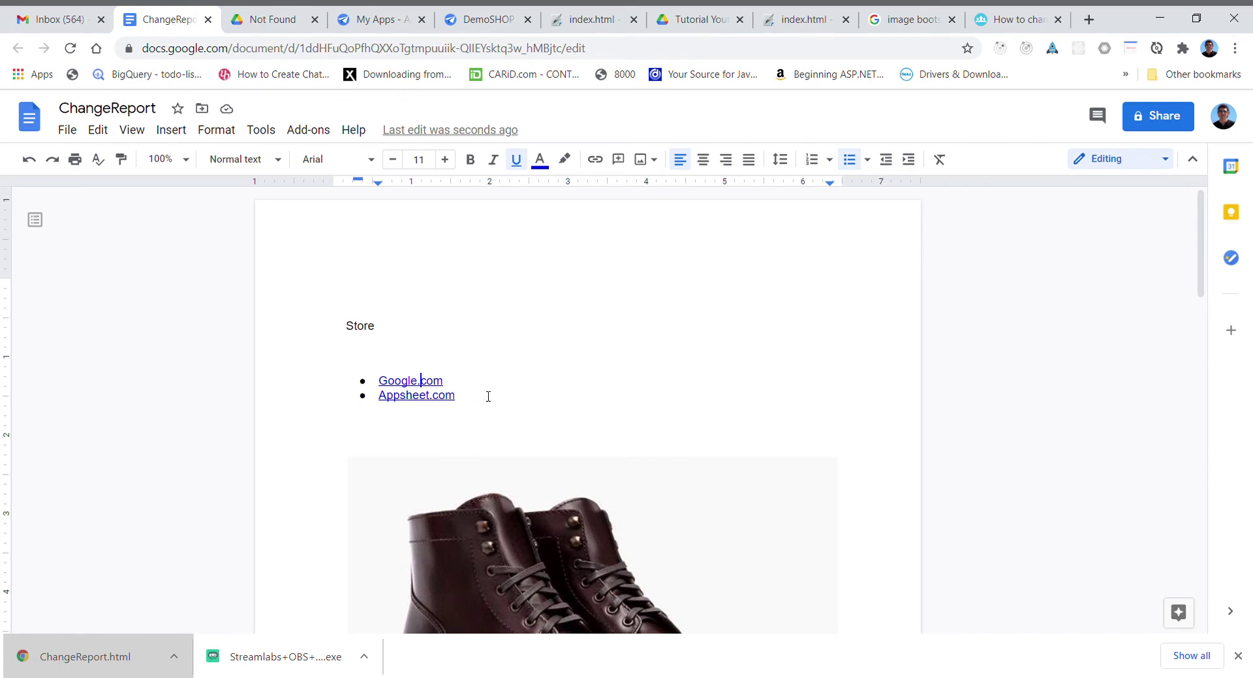
- Undo the accidental edit to the Google.com link text and return to Gmail's viewer
double_click(434, 385)
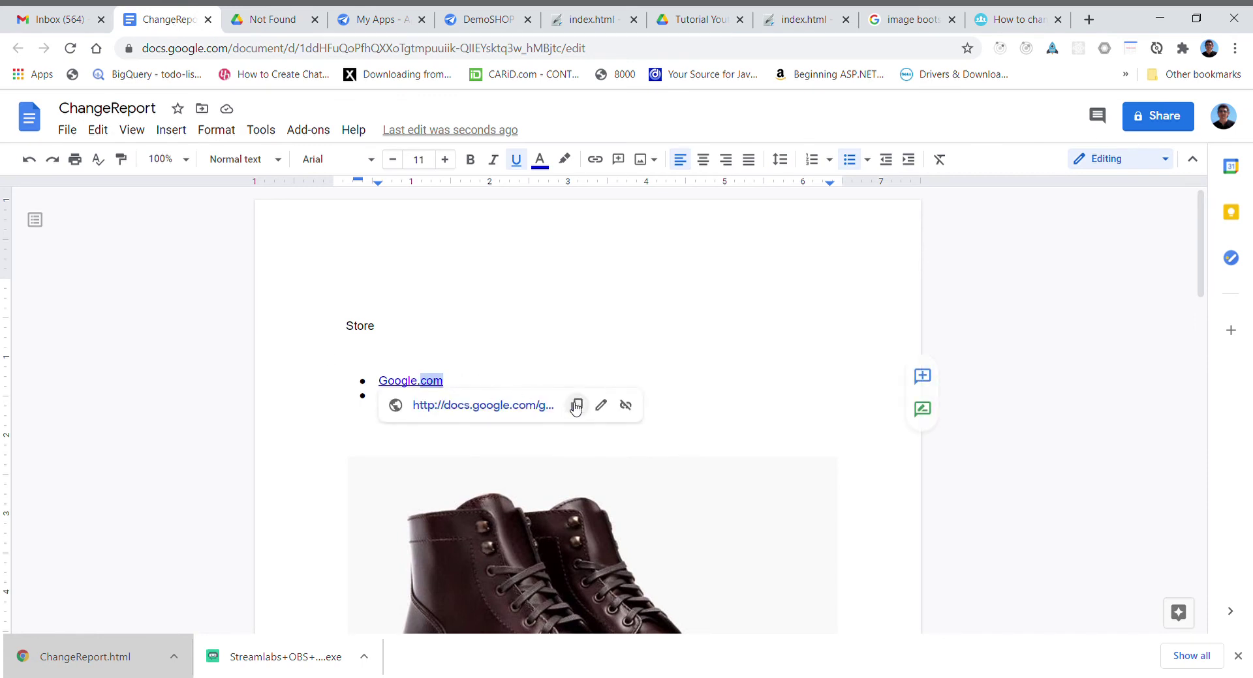
click(672, 352)
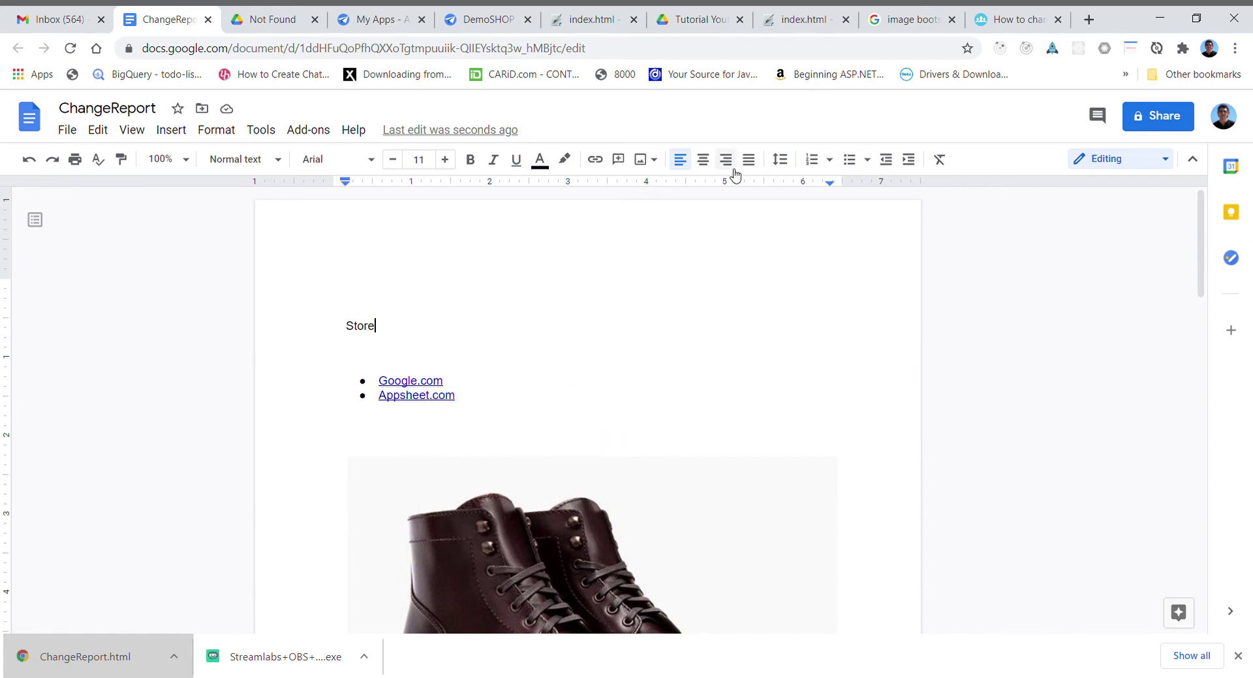
drag(1199, 228, 1169, 218)
click(29, 161)
click(68, 19)
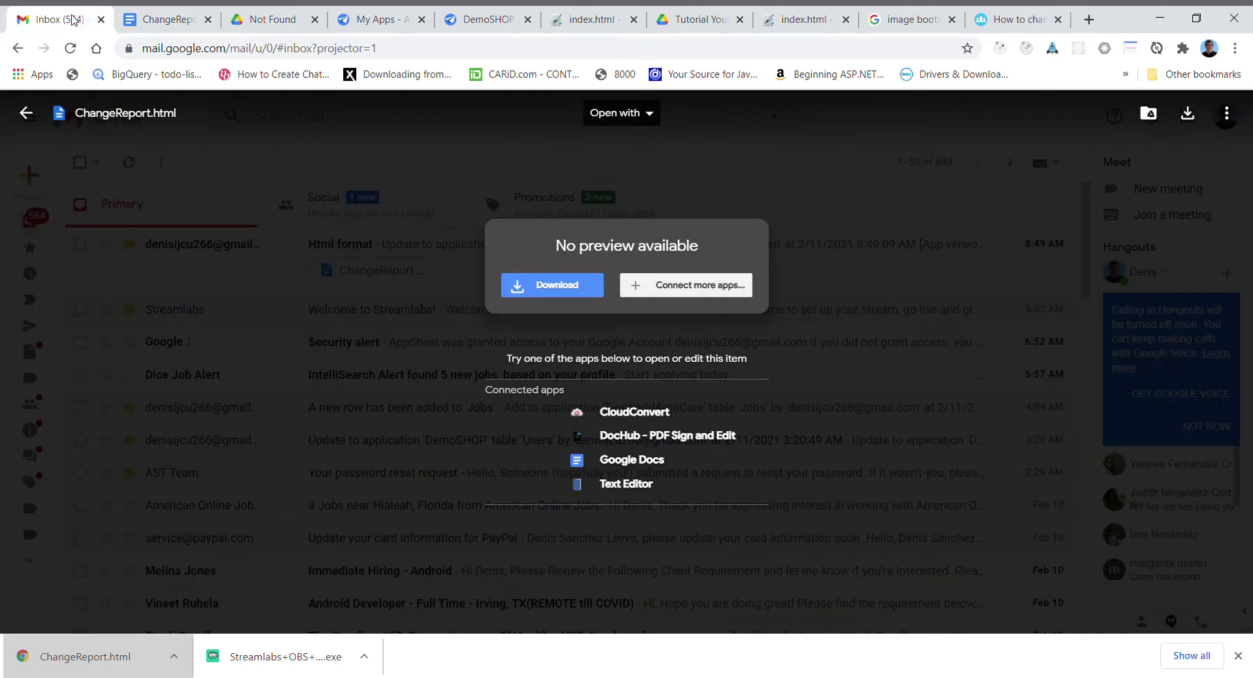
- Close the ChangeReport doc and viewer, then open the Html format email to its 1 KB attachment
click(208, 19)
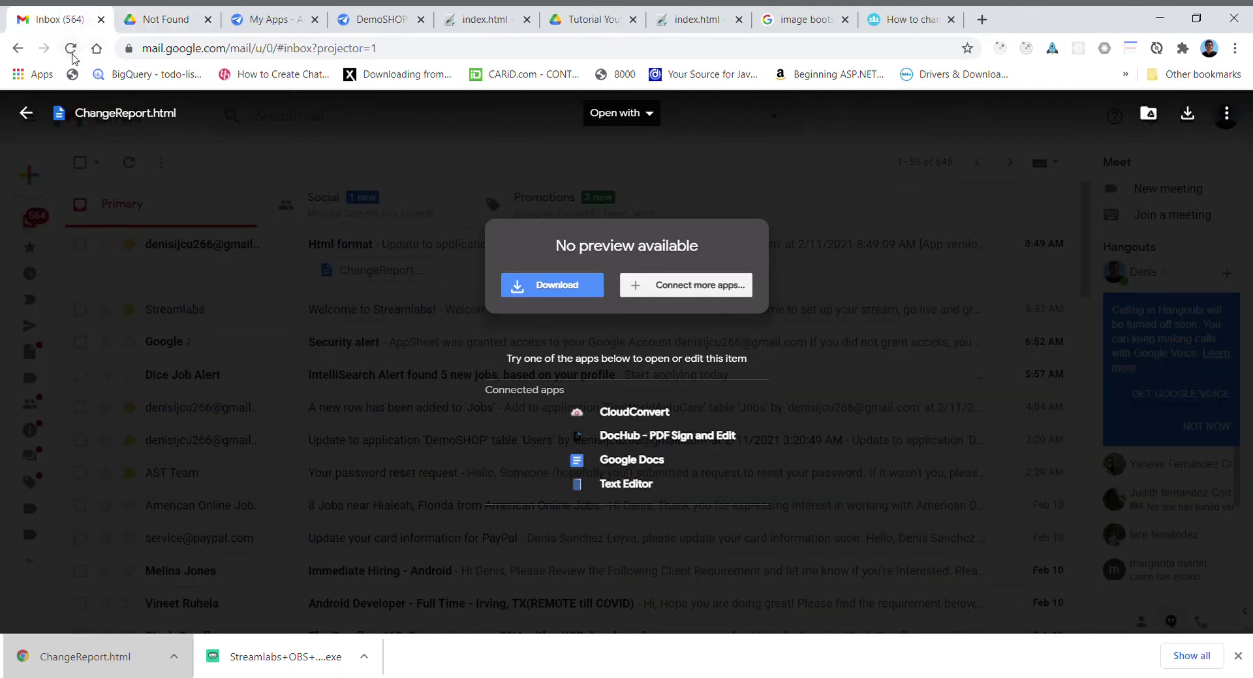
click(26, 113)
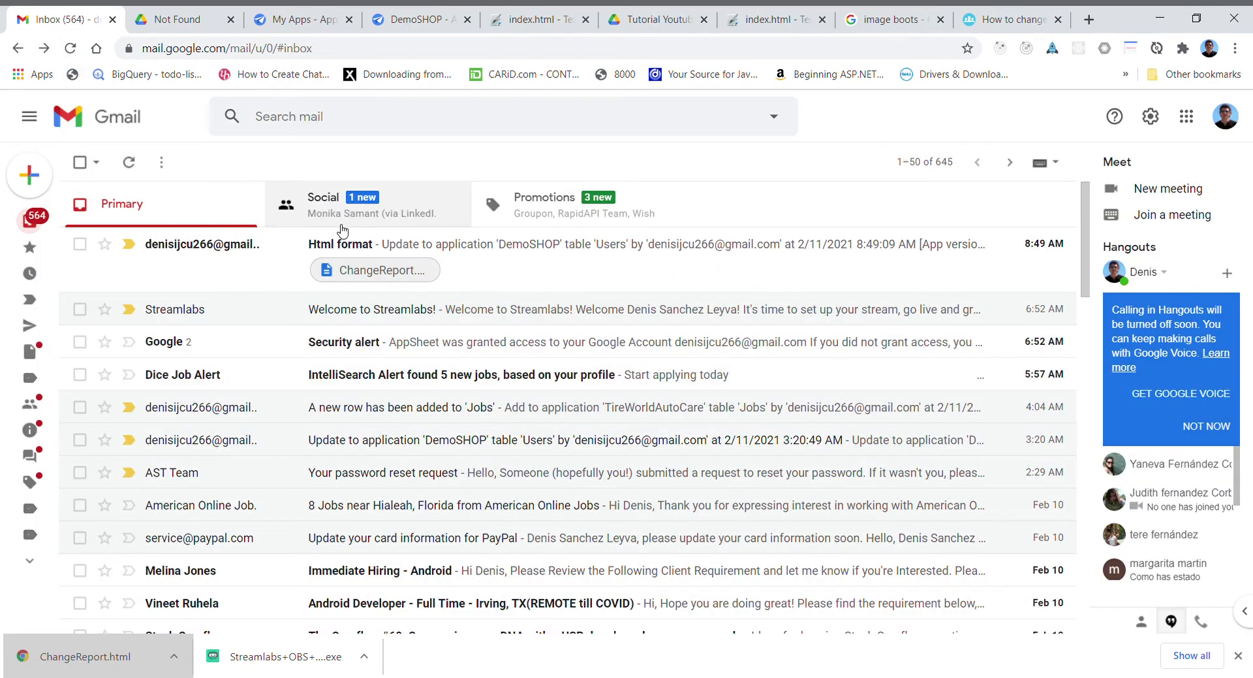
click(400, 245)
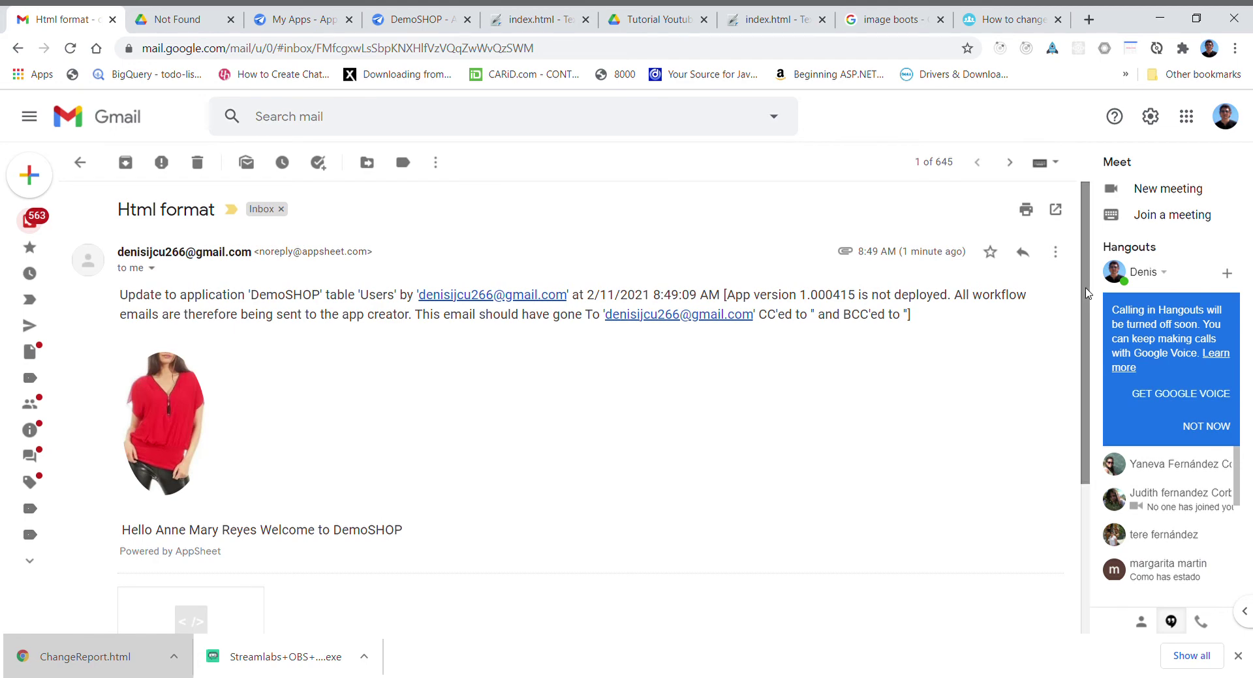
scroll(1079, 324, down, 2)
scroll(1079, 324, up, 1)
scroll(1079, 324, up, 1)
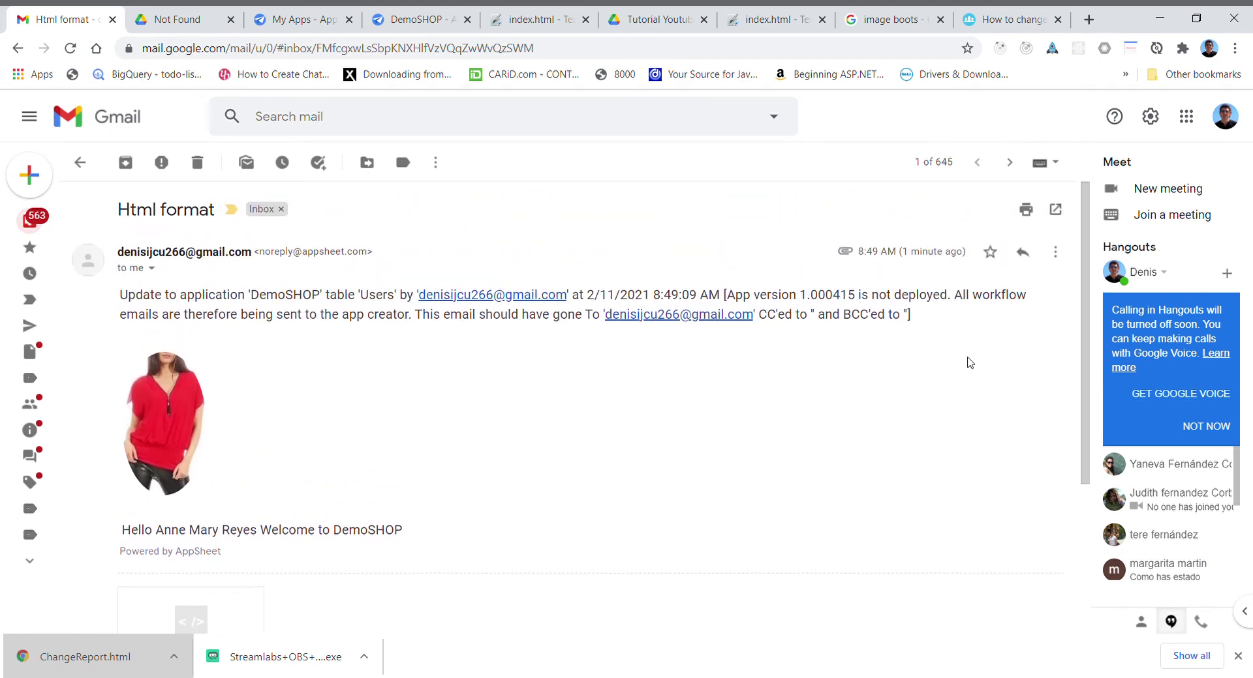
scroll(1092, 300, down, 3)
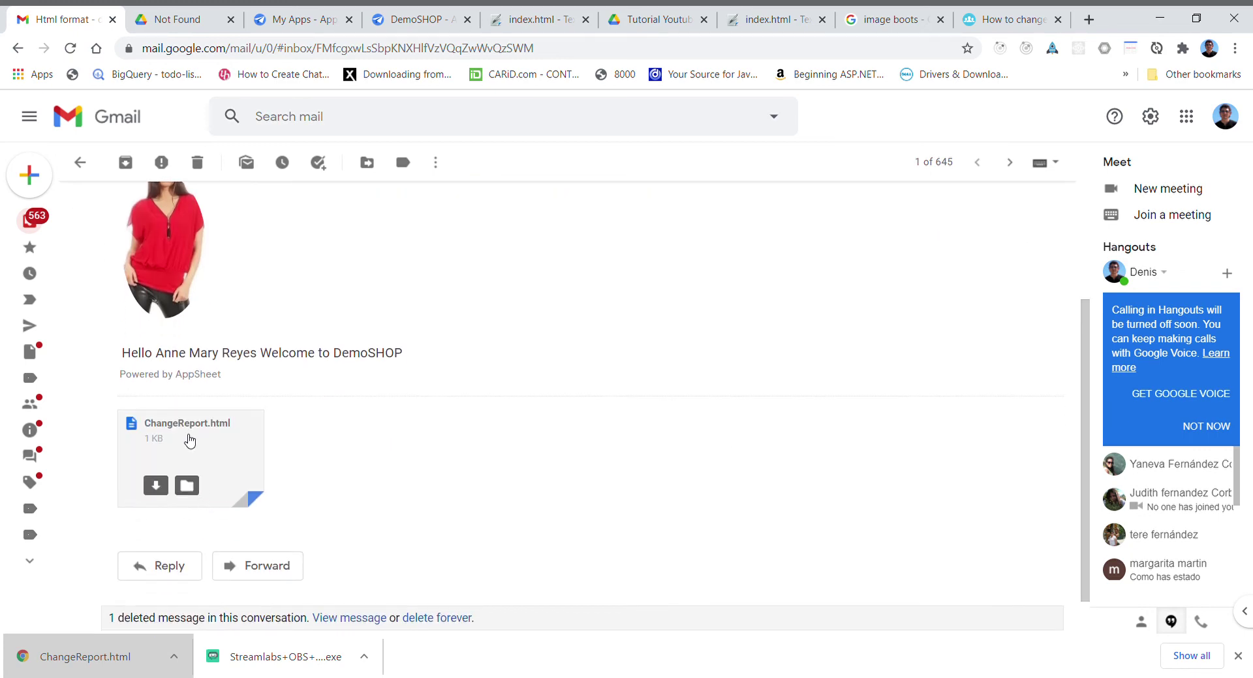
- Render ChangeReport.html as a Store page and test its Google.com and Appsheet.com links
click(189, 433)
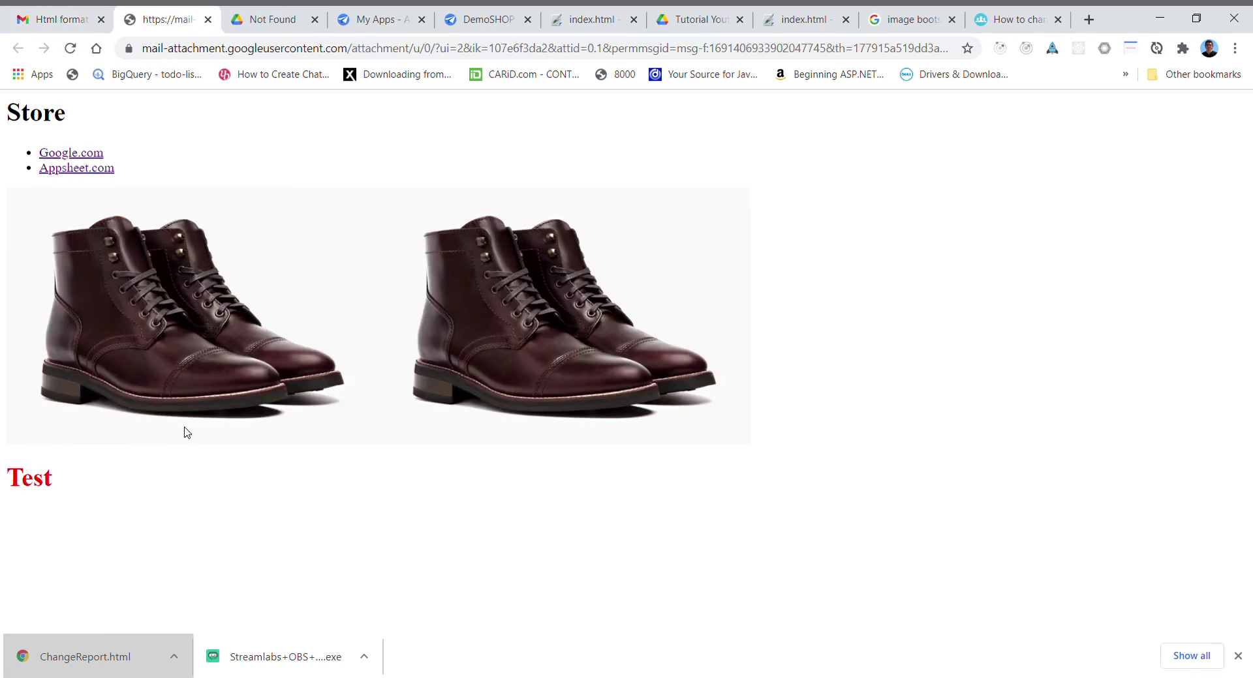
click(85, 152)
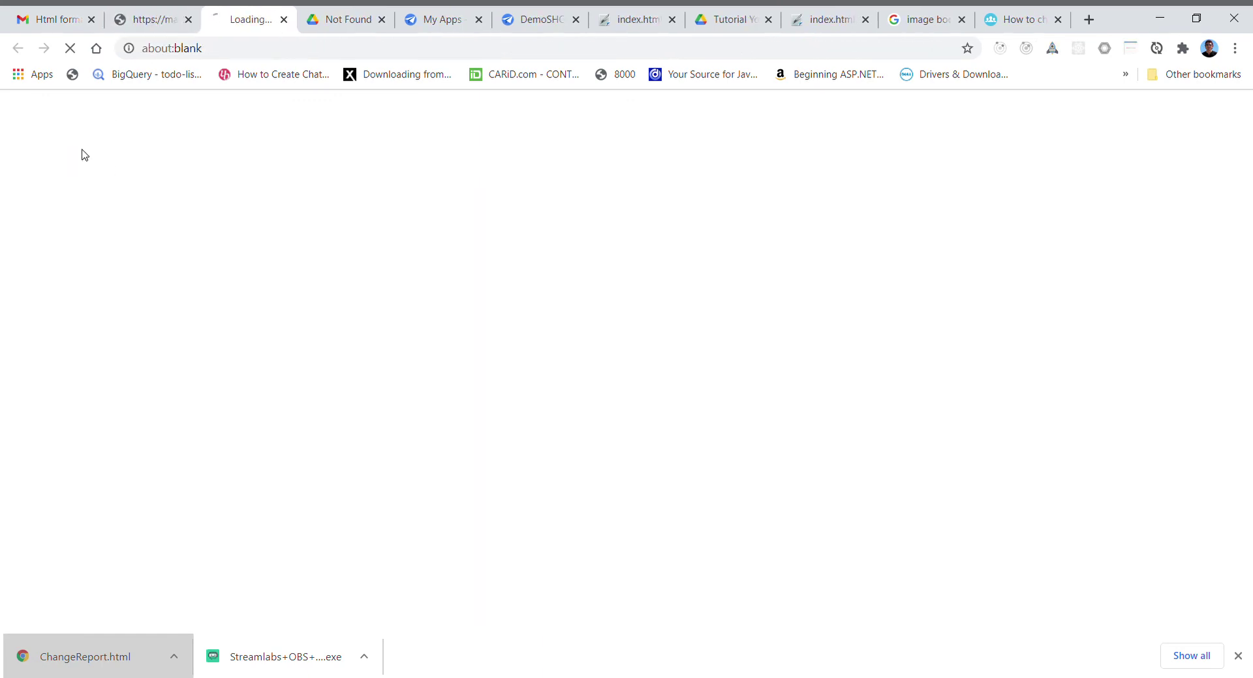
click(168, 21)
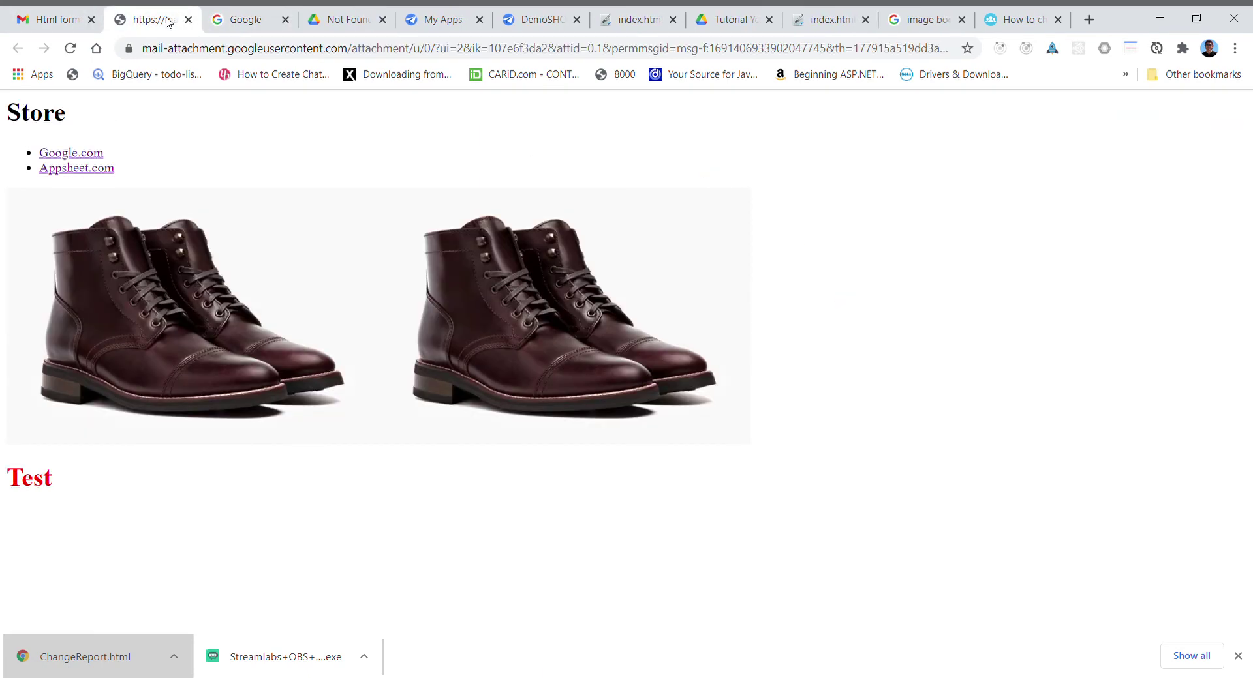
click(94, 170)
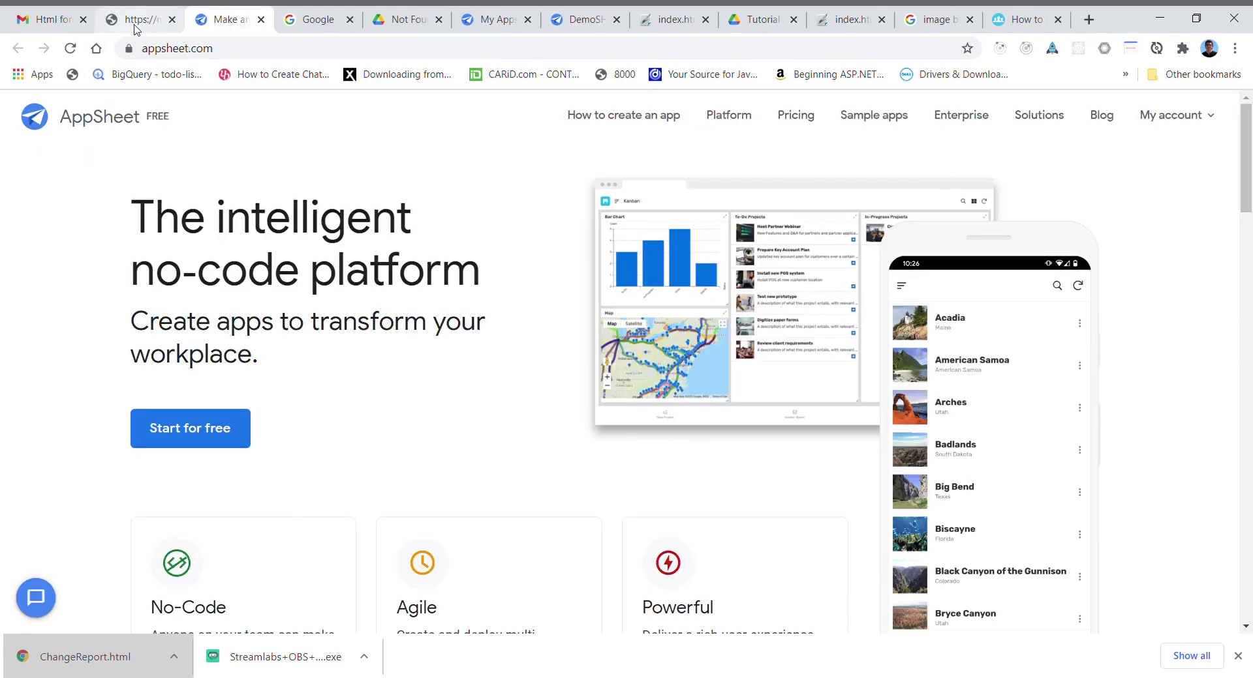